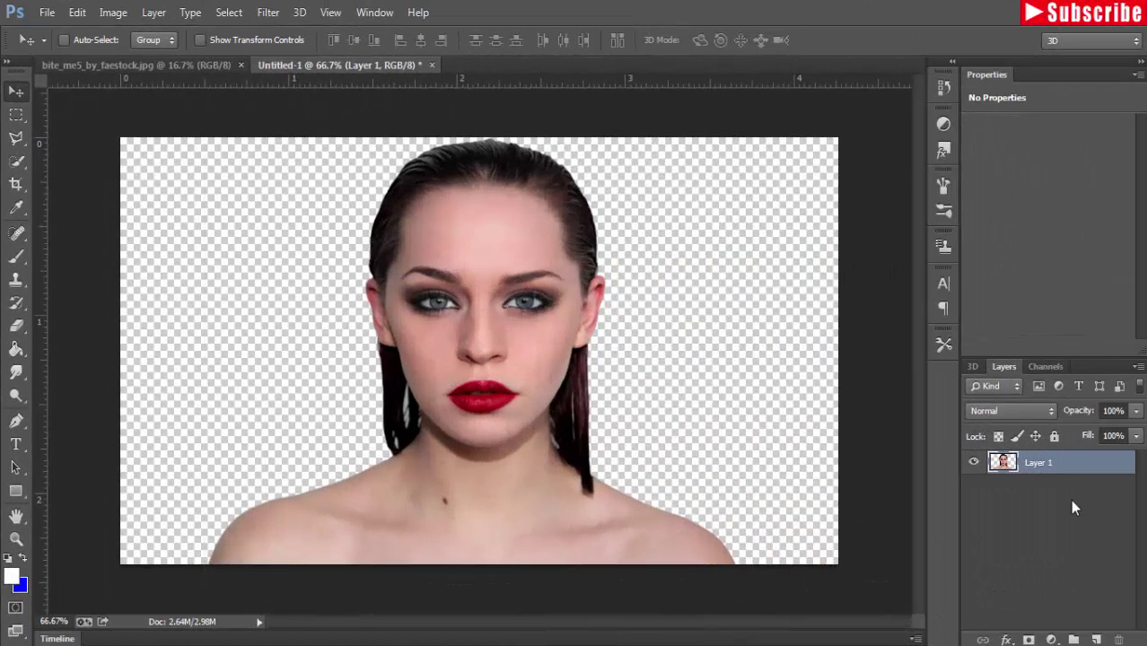
Step: Duplicate Layer 1 as Layer 1 copy and hide the original Layer 1
right_click(1060, 460)
click(785, 160)
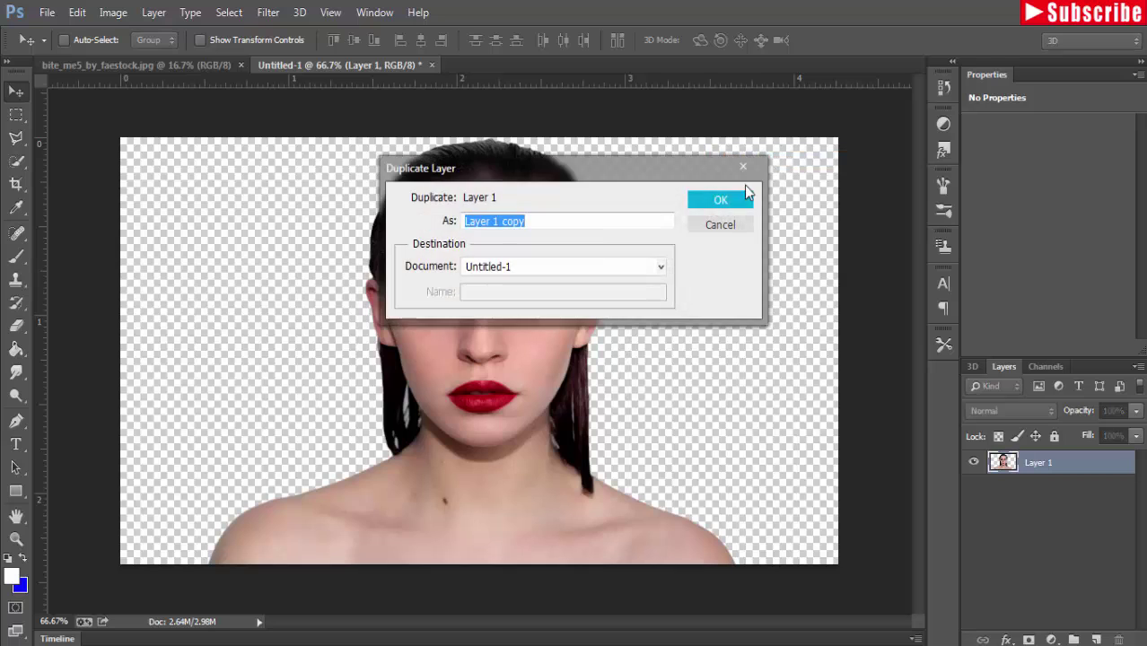
click(734, 203)
click(974, 486)
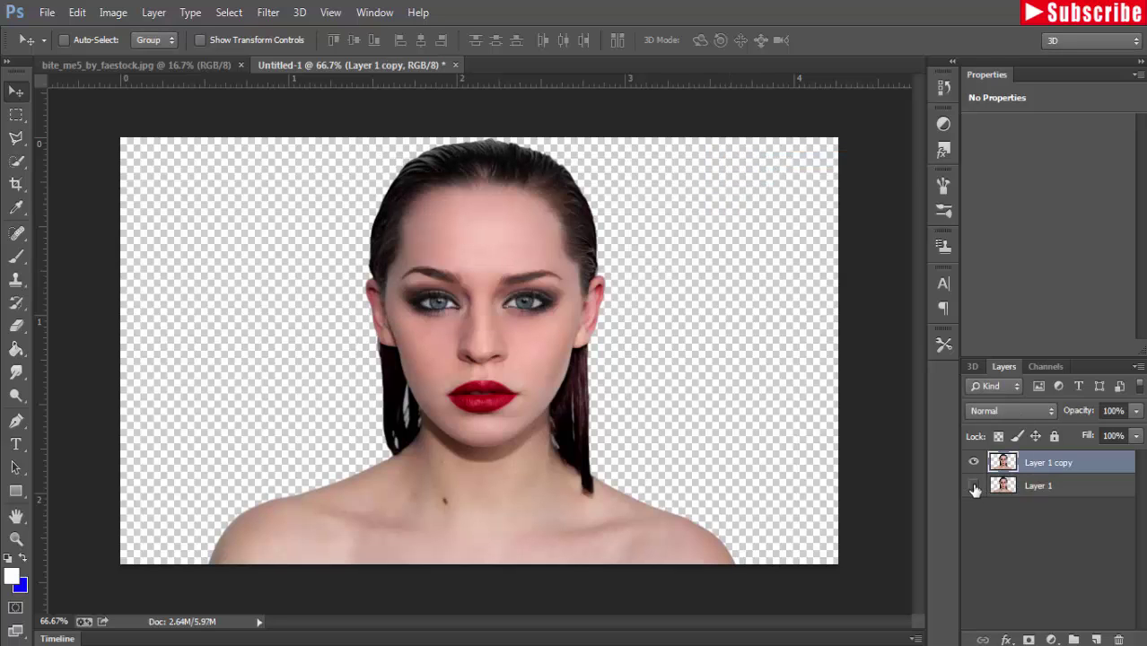
Step: Pick the Pen tool and zoom to 200% on the forehead and eyes
click(18, 418)
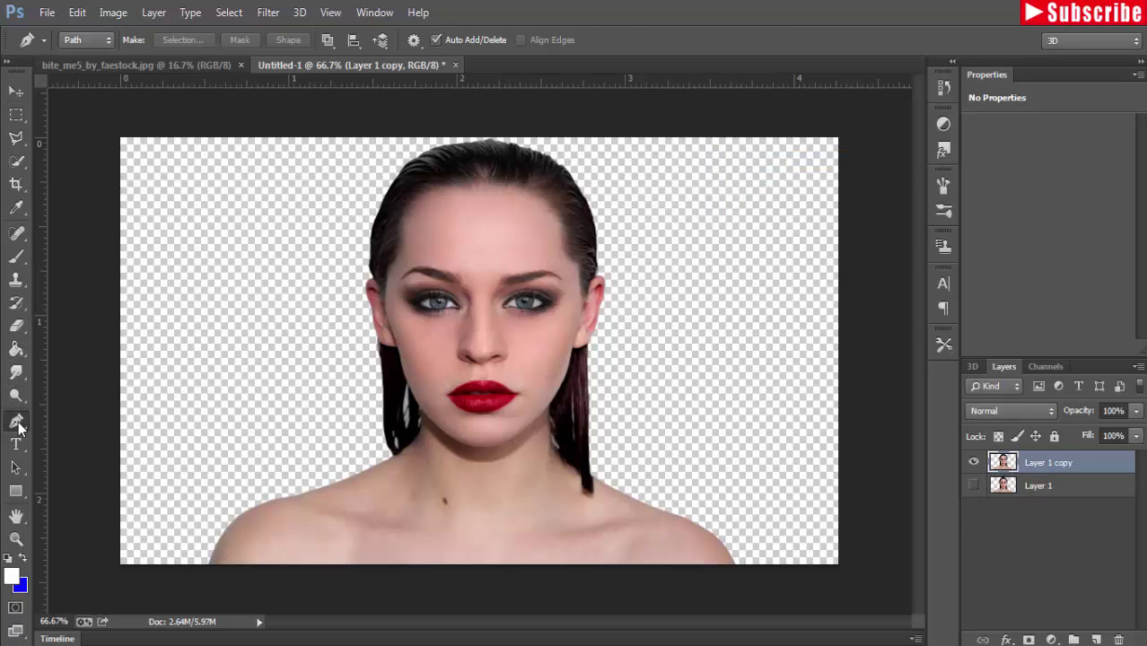
key(ctrl+plus)
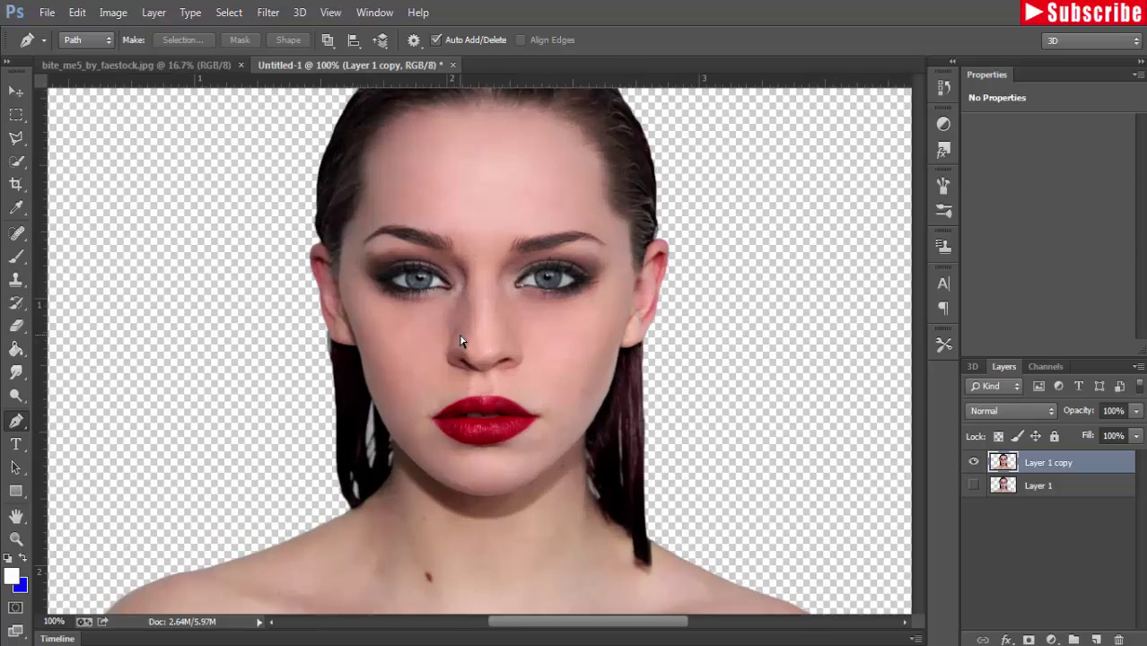
key(ctrl+plus)
drag(486, 324, 490, 535)
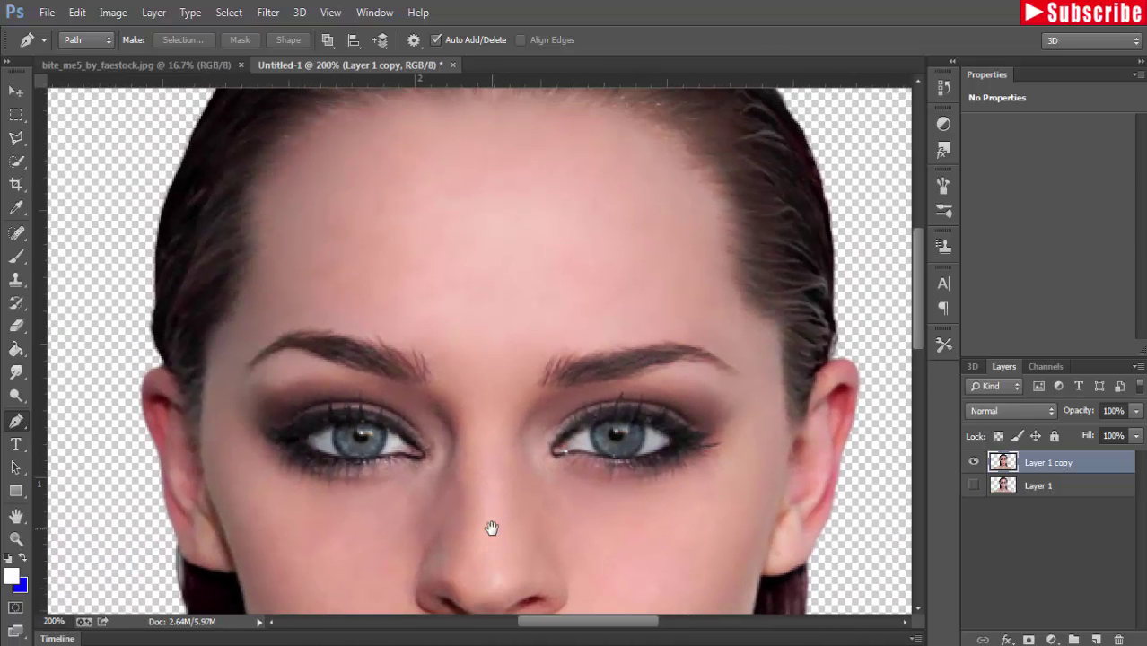
click(225, 541)
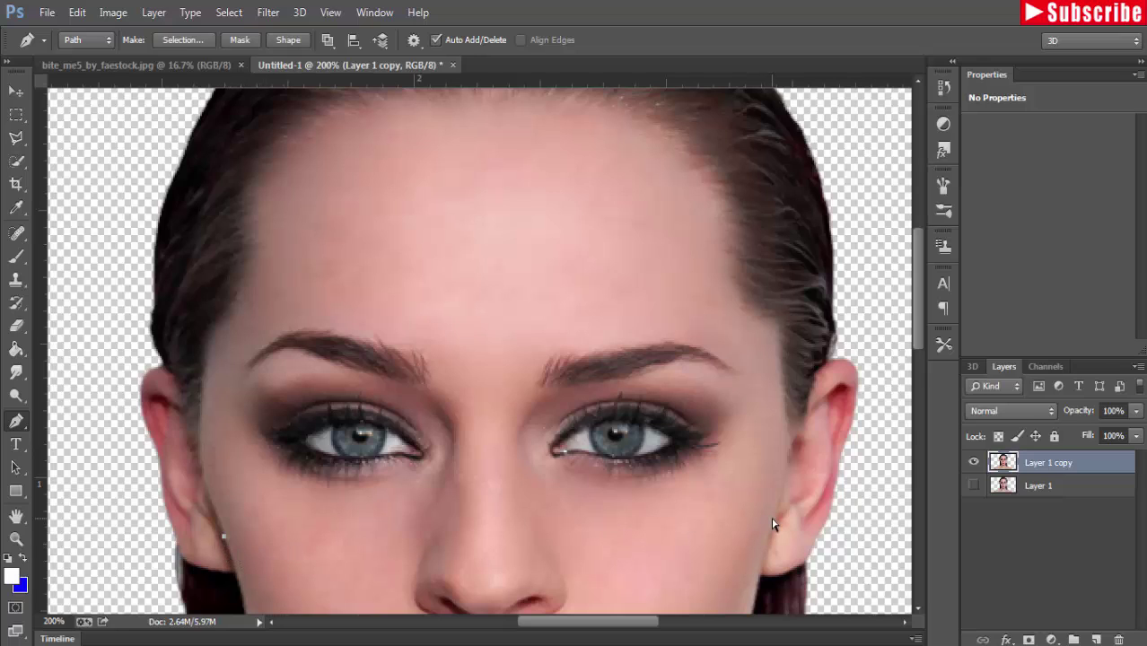
key(Escape)
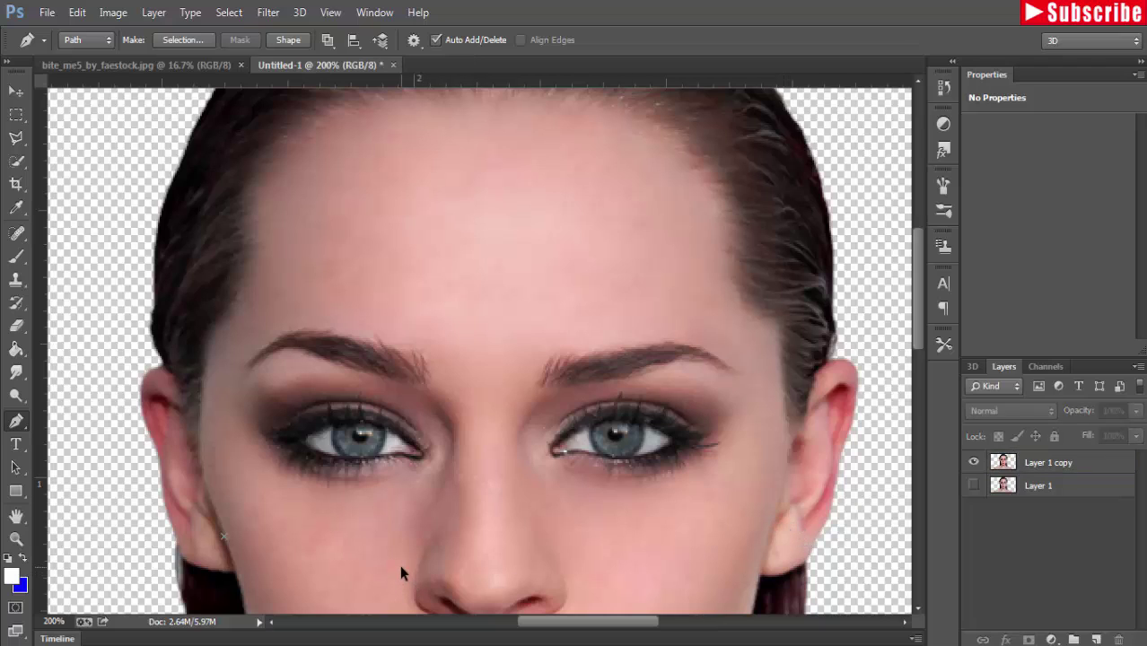
key(ctrl+z)
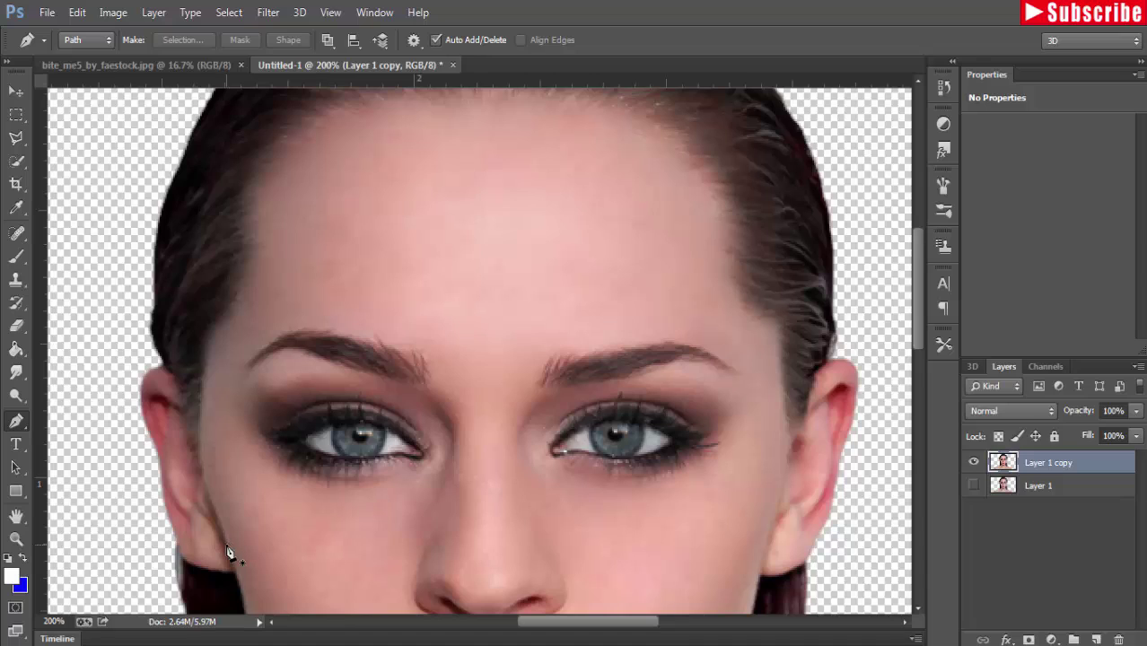
Step: Draw a closed straight-edged path from cheek to cheek, up the sides and across the hairline
click(226, 541)
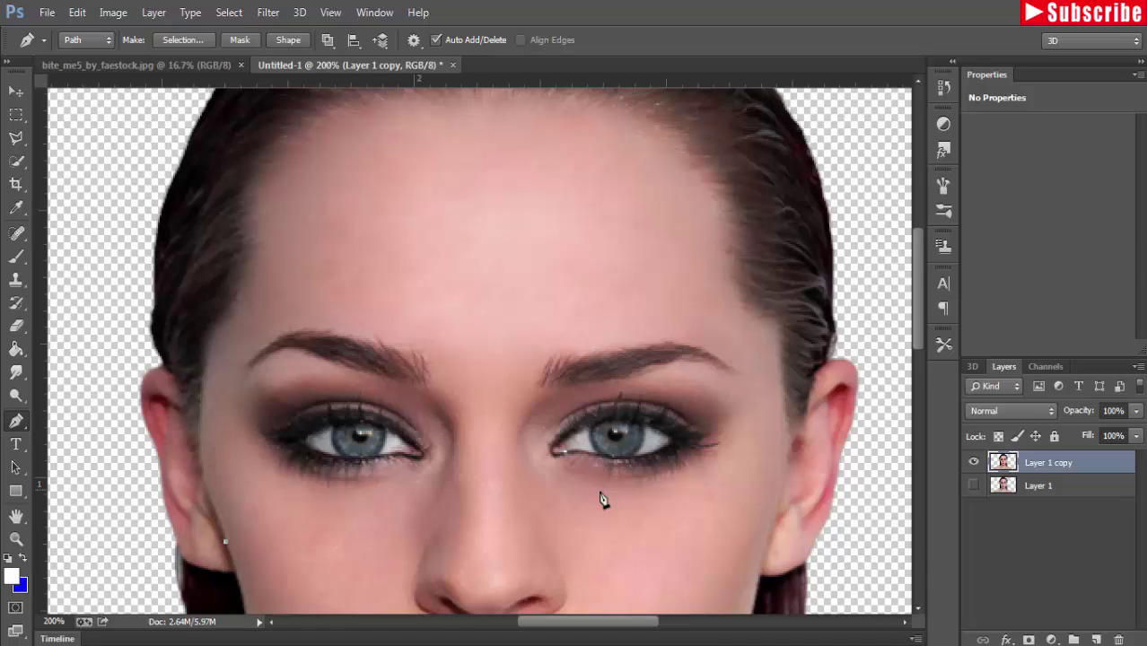
click(768, 541)
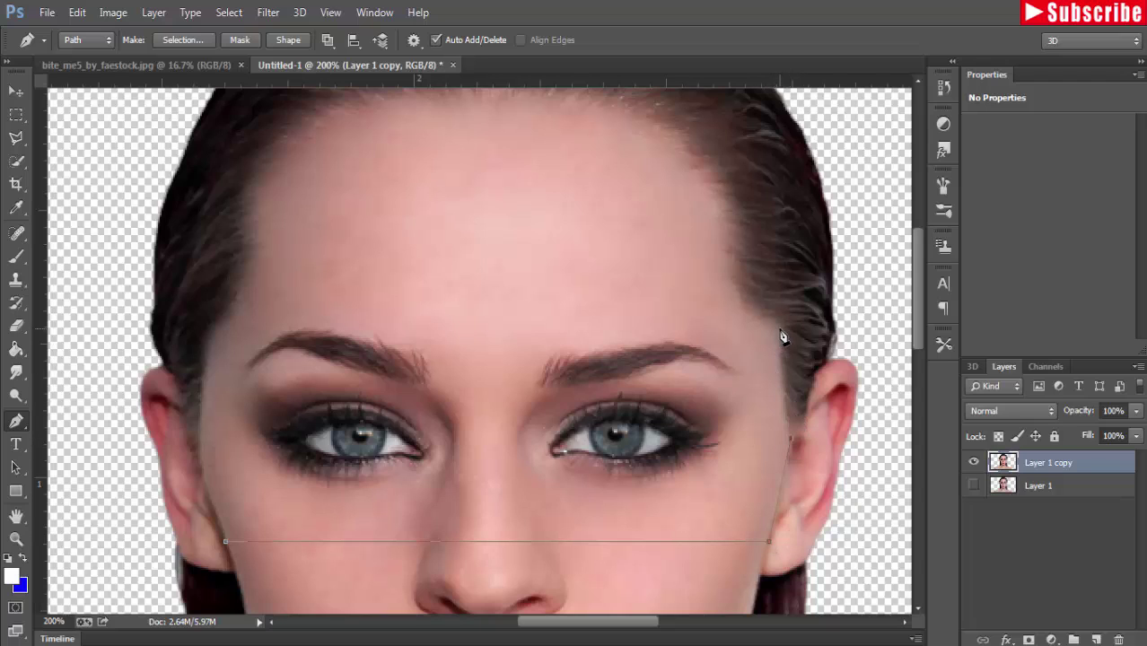
click(739, 306)
click(614, 109)
click(277, 151)
click(258, 251)
click(209, 333)
click(198, 449)
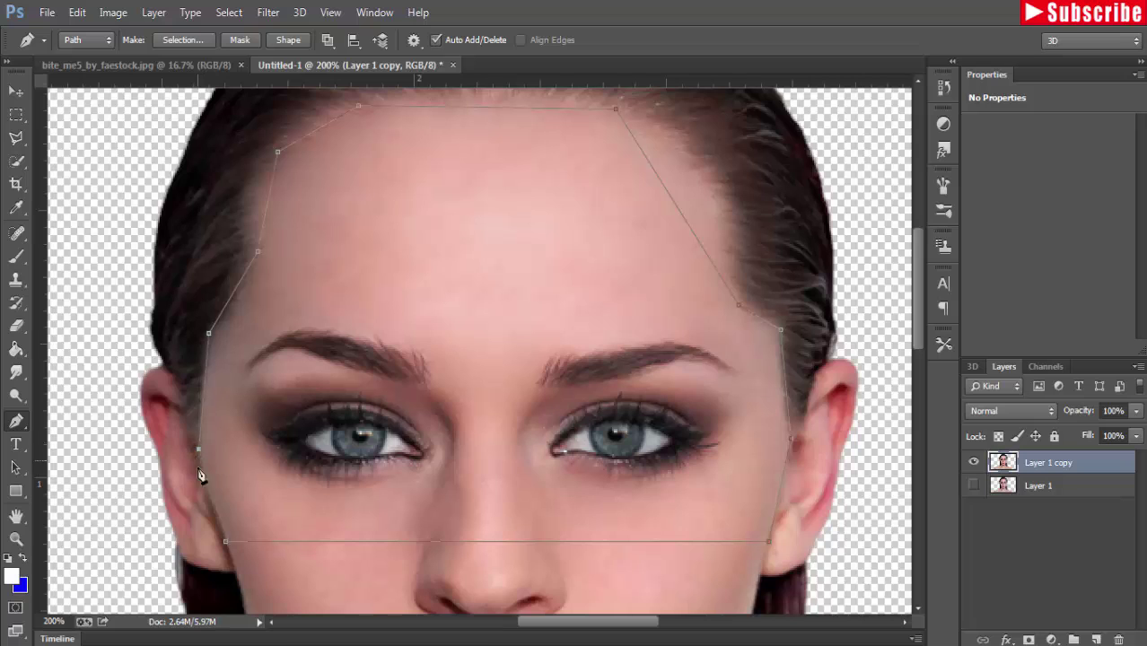
click(225, 543)
Step: Curve the path's top and left edges to follow the hairline and temple
drag(337, 303, 254, 338)
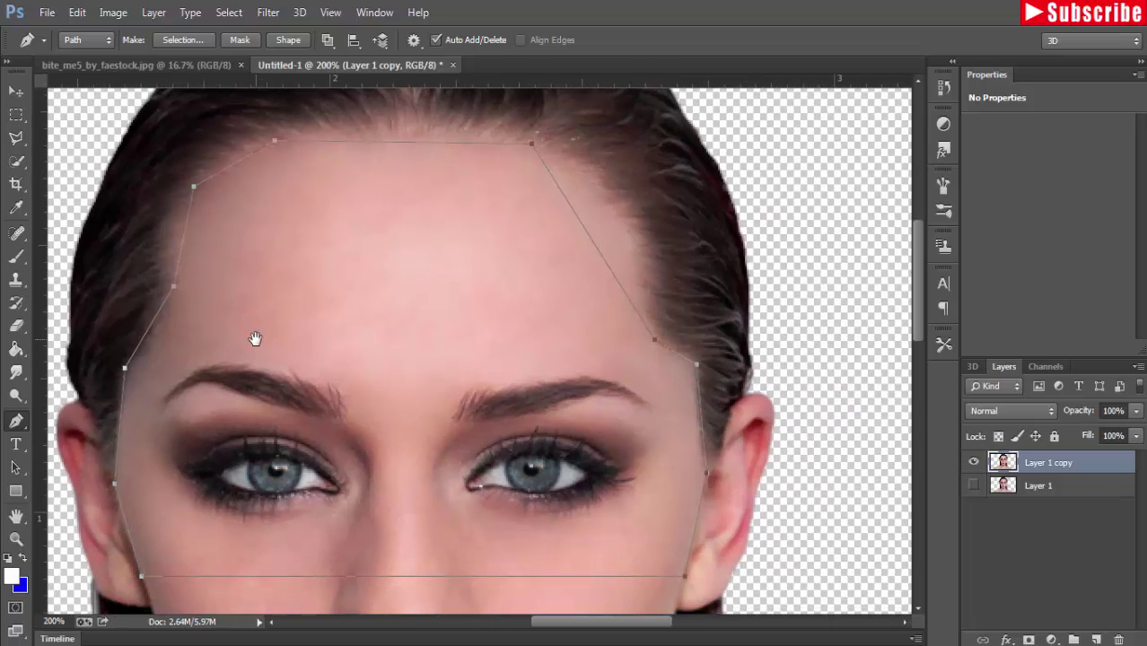
drag(594, 246, 611, 206)
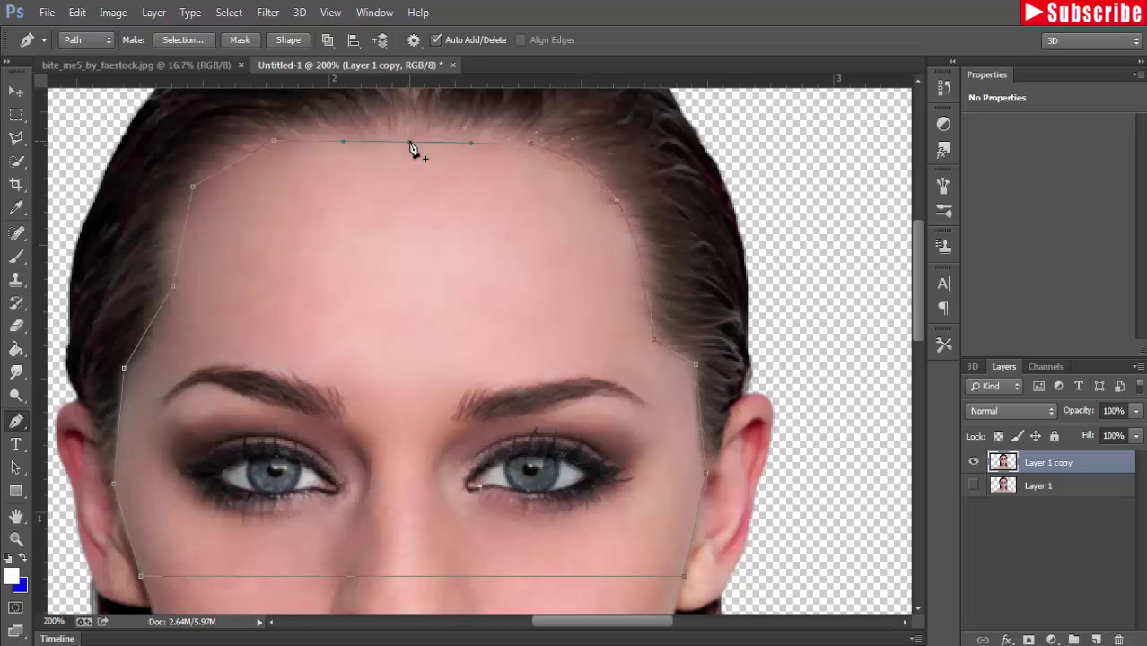
drag(415, 144, 414, 129)
drag(174, 225, 169, 226)
click(206, 186)
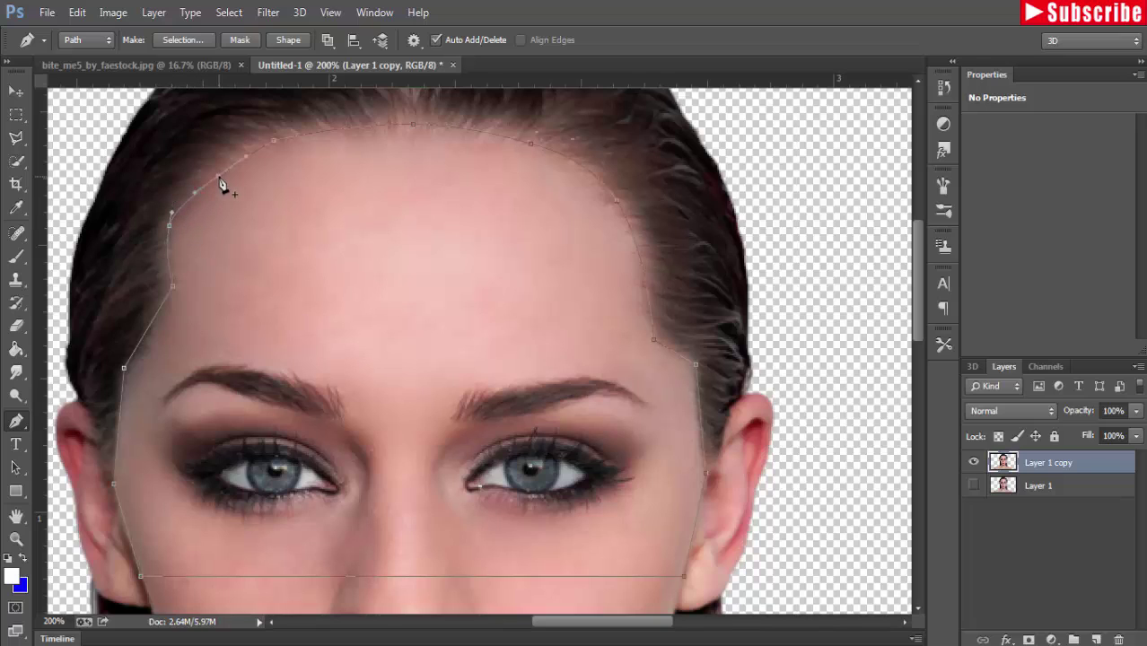
mouse_move(225, 184)
mouse_down()
mouse_move(220, 168)
mouse_move(276, 148)
mouse_up()
drag(174, 294, 171, 296)
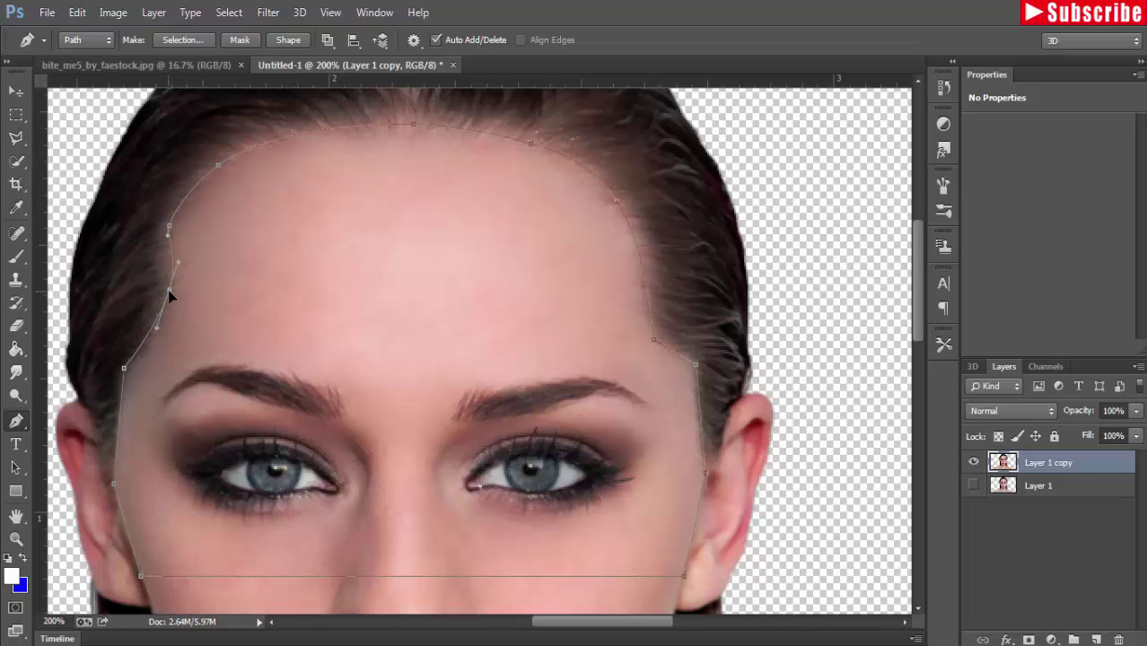
Step: Add anchor points along the sides and bend the right edge to fit the face
ctrl+click(189, 277)
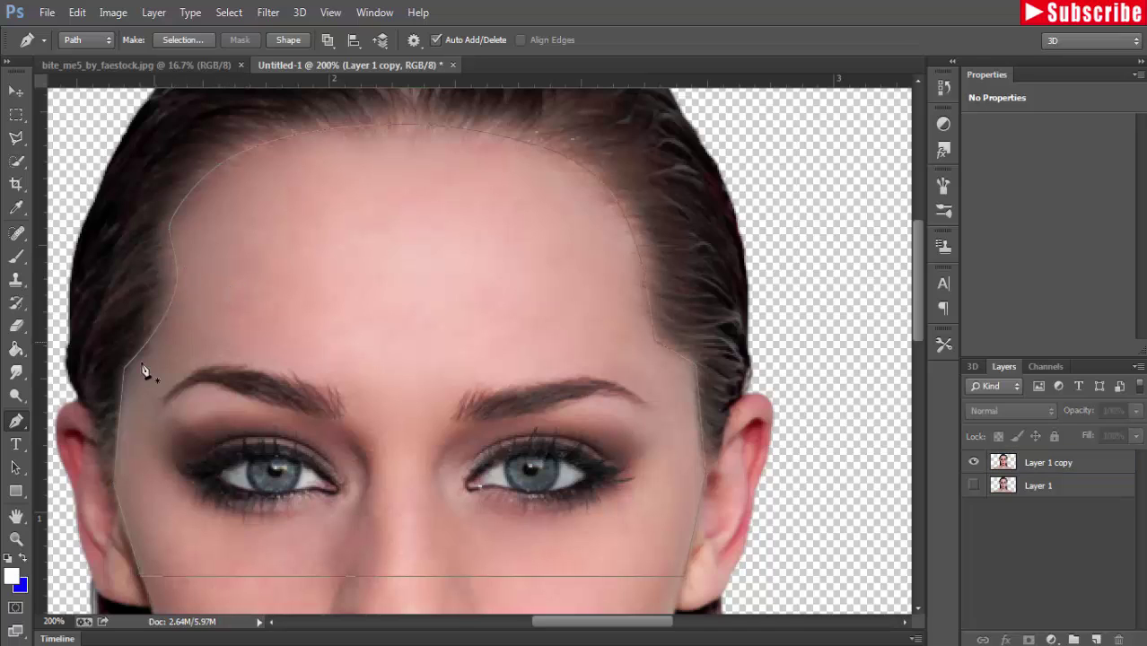
ctrl+click(201, 361)
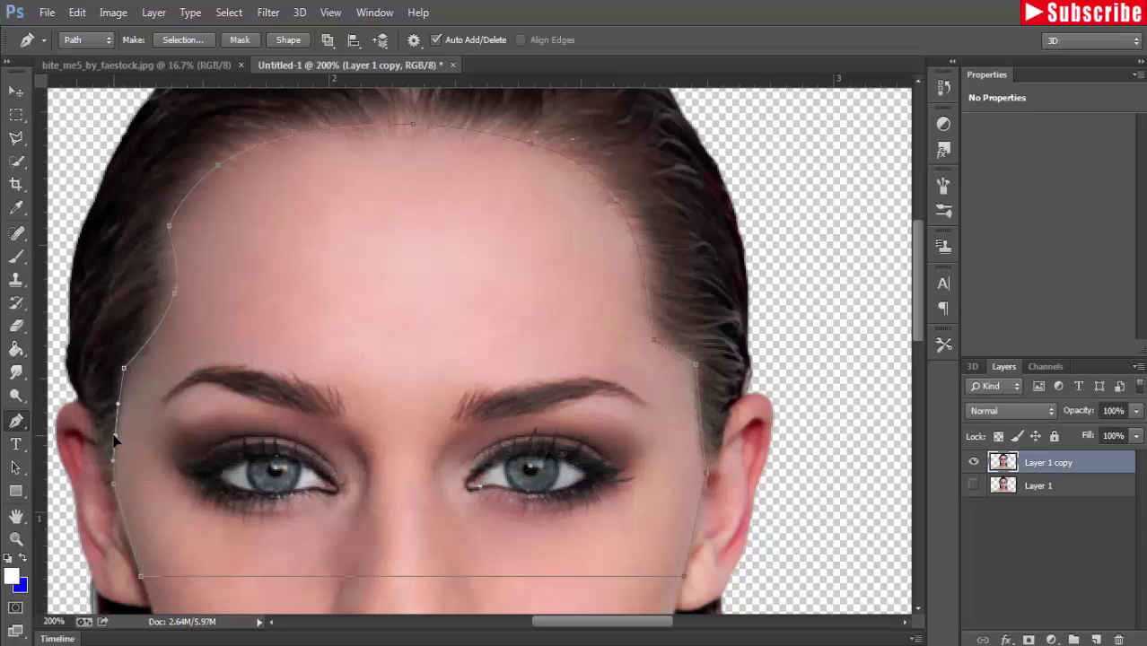
click(129, 535)
click(677, 362)
drag(658, 350, 762, 437)
click(654, 332)
click(697, 527)
drag(515, 524, 643, 476)
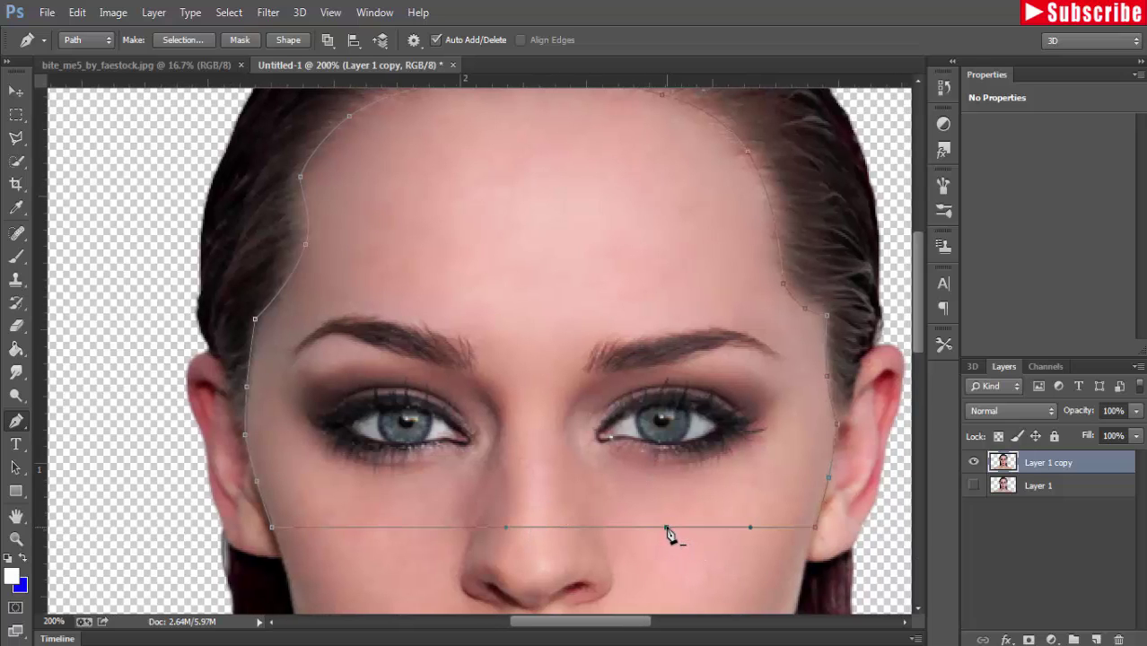
Step: Reshape the bottom edge into a wave arching over the nose and dipping under the eyes
drag(680, 528, 669, 503)
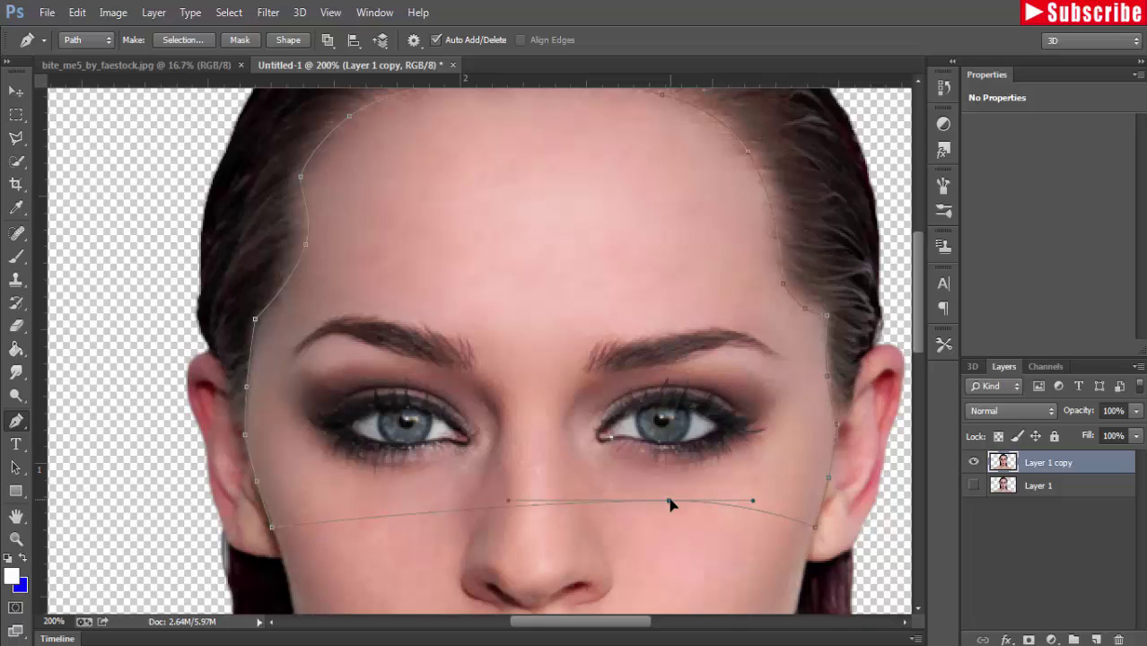
drag(759, 513, 758, 559)
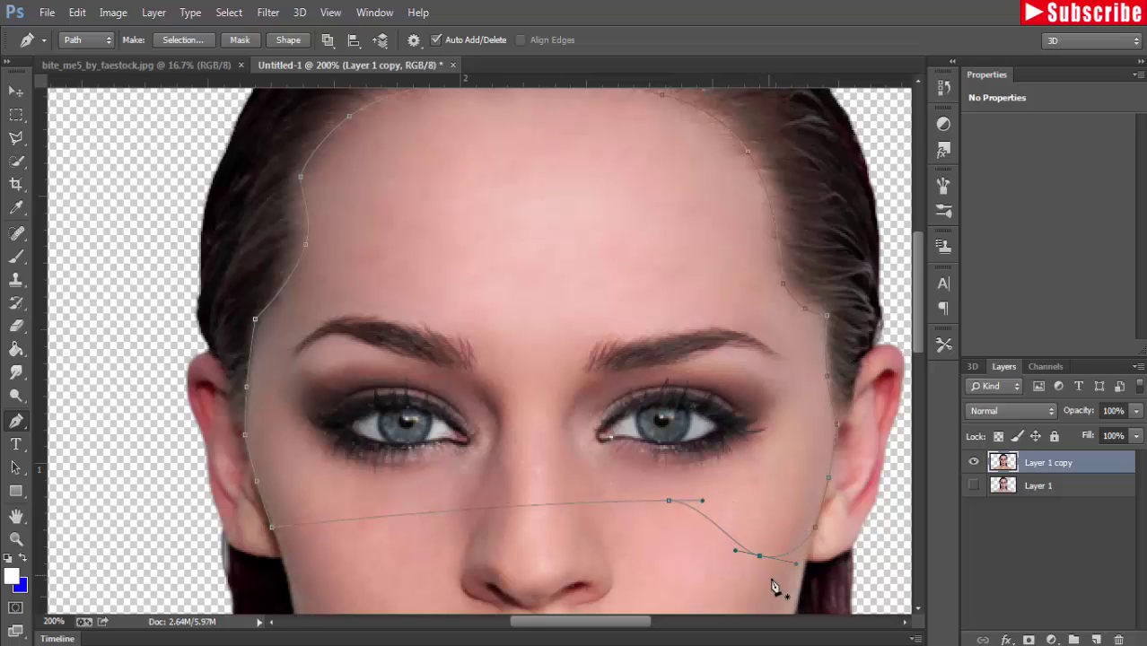
key(ctrl+z)
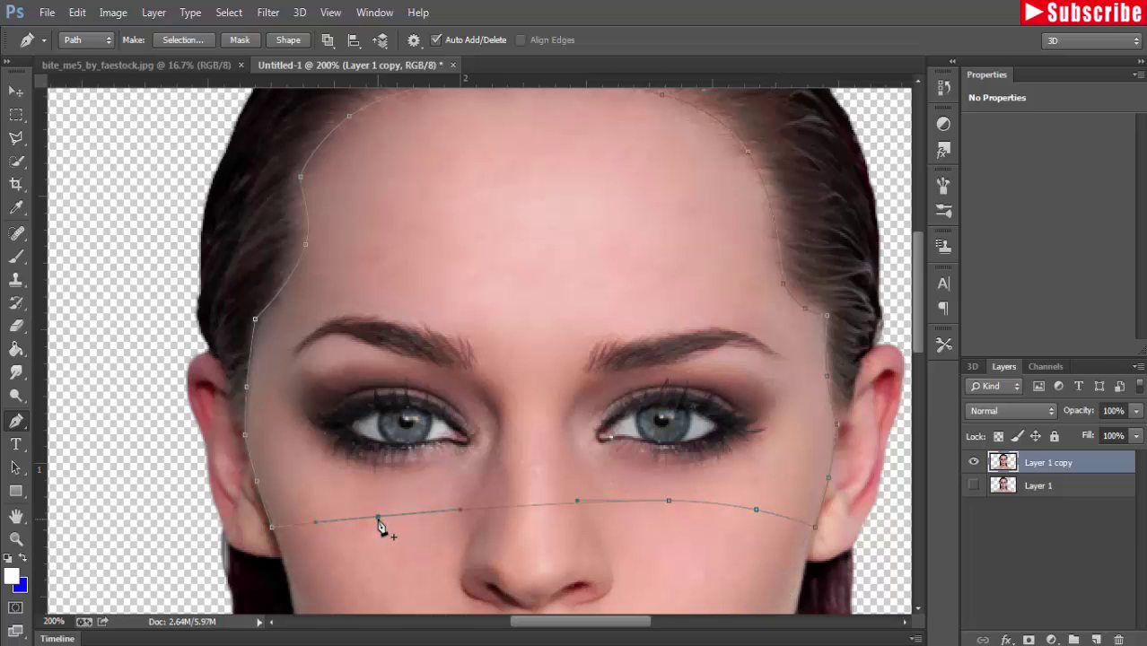
drag(376, 525, 476, 512)
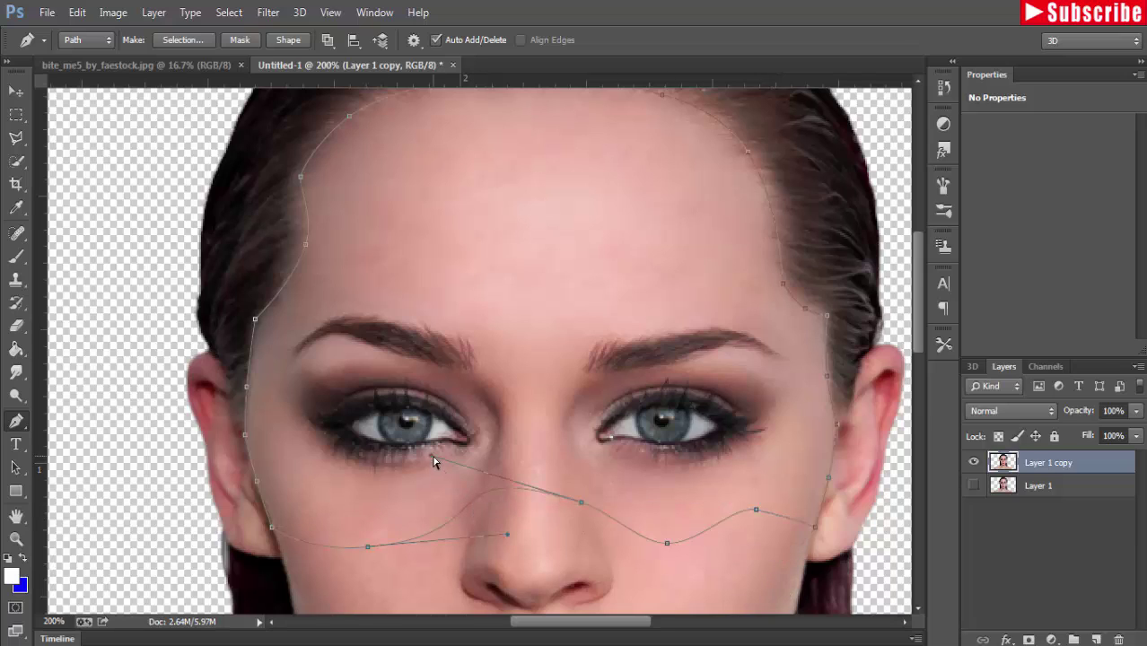
drag(440, 463, 451, 489)
drag(581, 503, 573, 504)
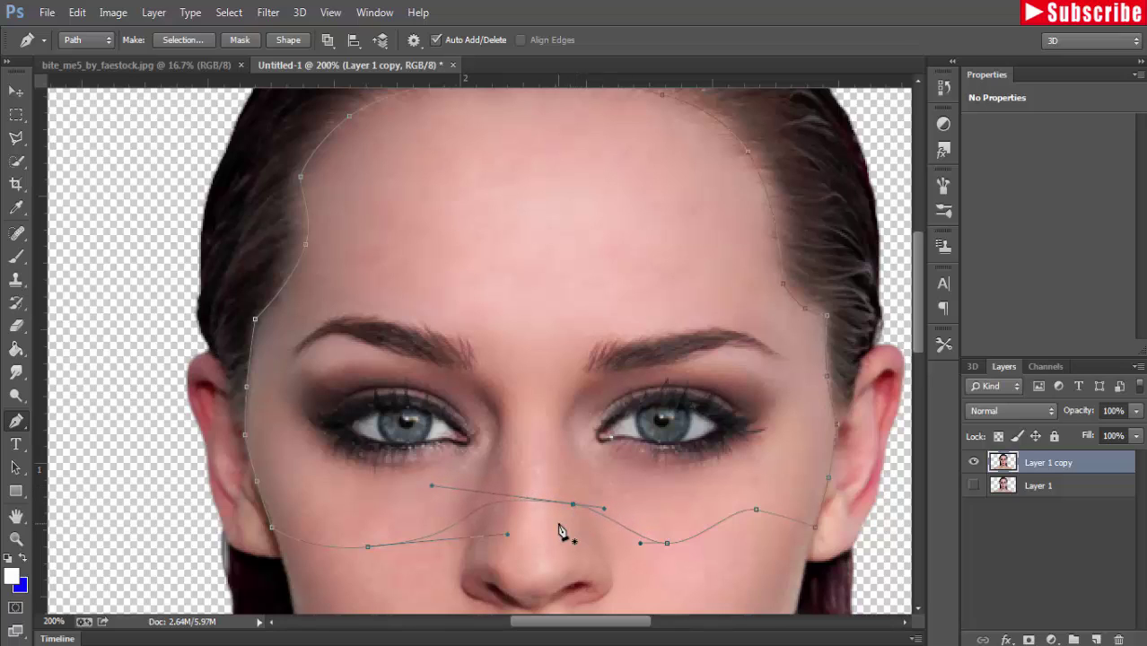
mouse_move(574, 505)
mouse_down()
mouse_move(541, 541)
mouse_move(536, 494)
mouse_up()
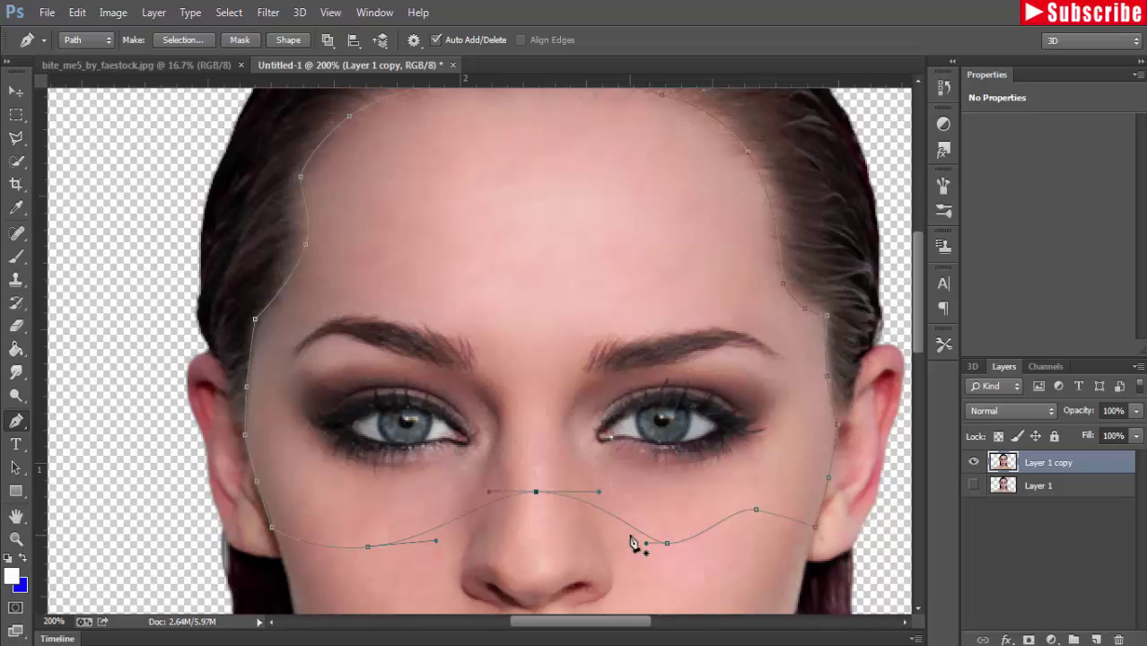
Step: Fine-tune the right end of the bottom curve and the peak over the nose bridge
drag(646, 543, 625, 551)
drag(440, 543, 455, 543)
drag(756, 515, 765, 553)
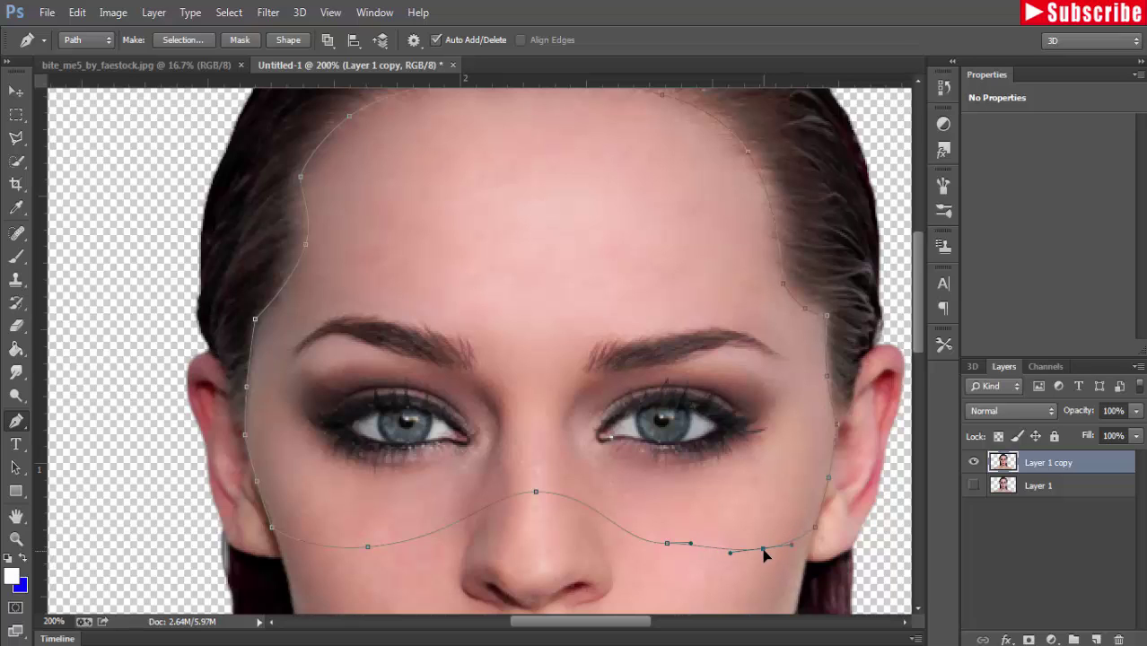
ctrl+click(727, 552)
drag(691, 546, 691, 551)
ctrl+click(536, 493)
drag(528, 495, 526, 492)
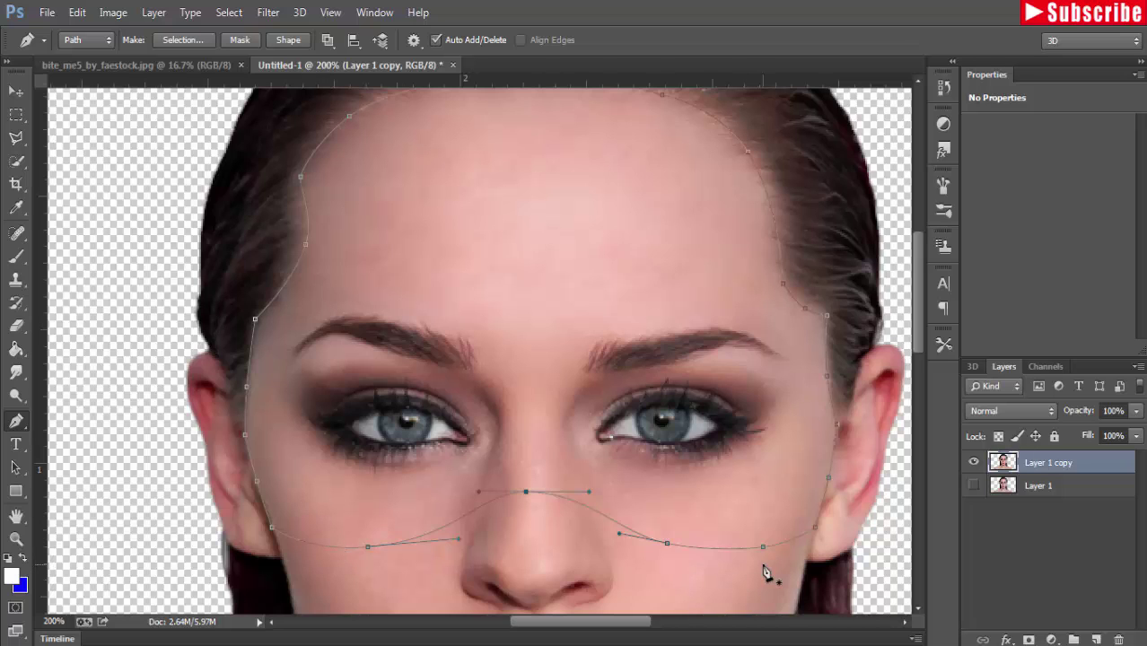
Step: Zoom out and convert the finished path into a selection
key(ctrl+minus)
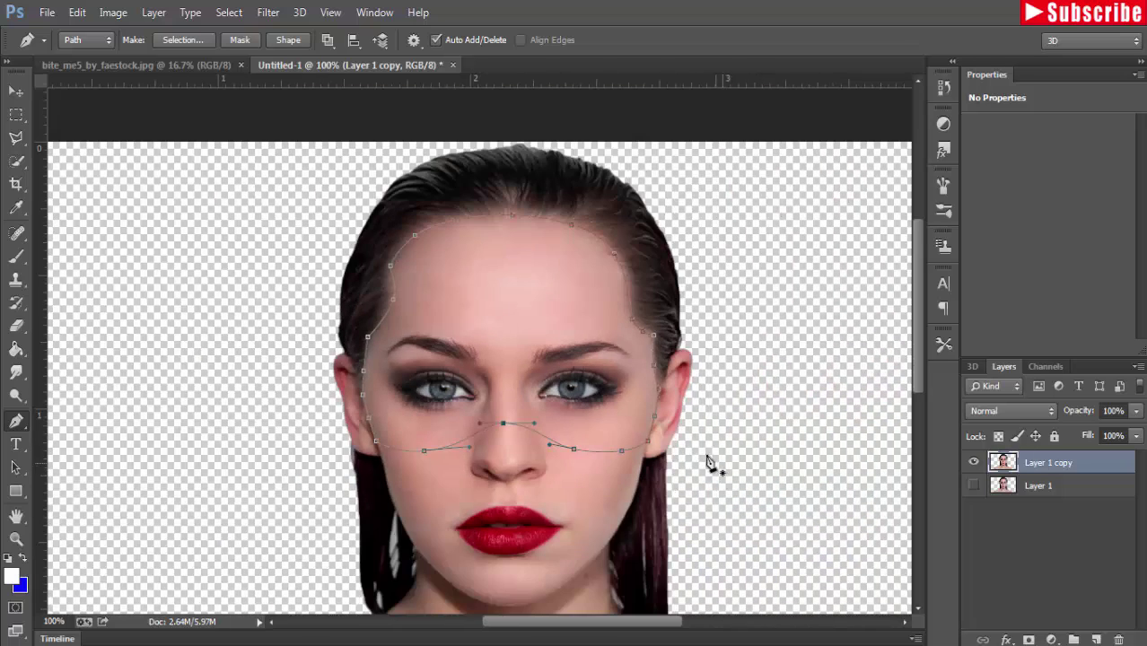
right_click(518, 311)
click(577, 297)
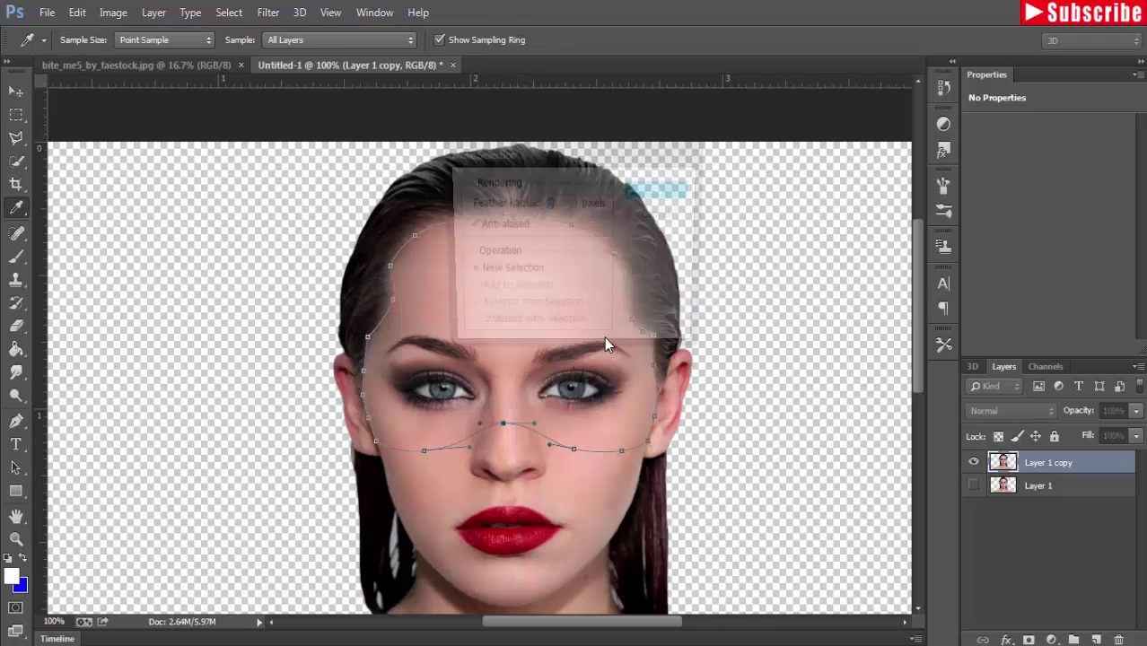
click(667, 189)
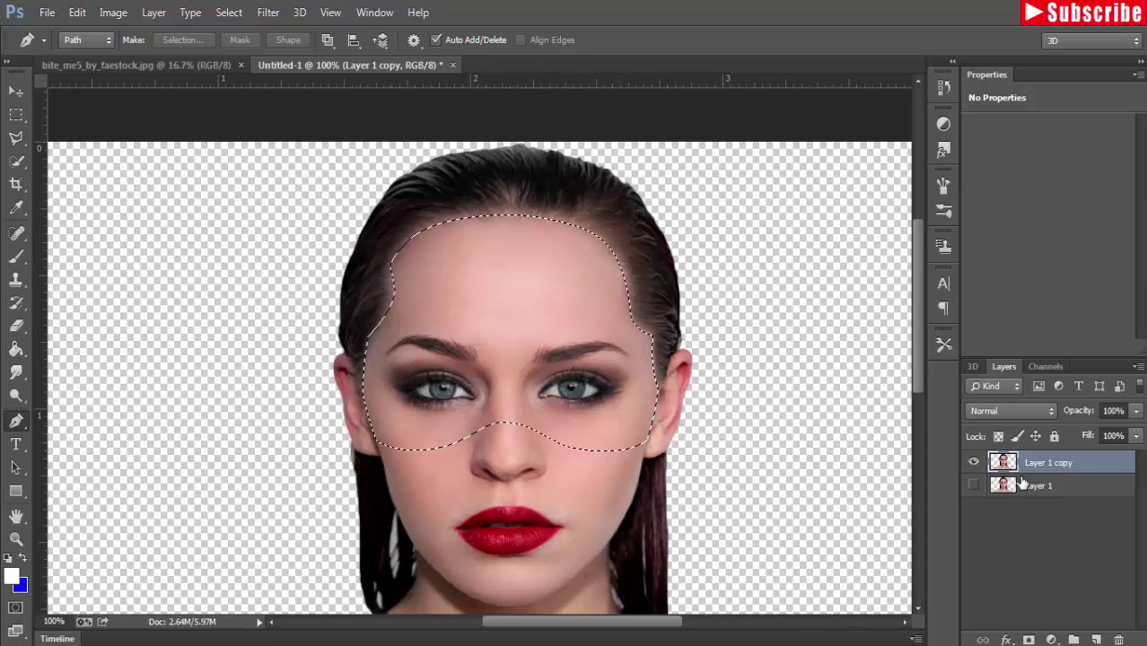
Step: Copy and paste the selection as Layer 2, hide Layer 1 copy, and add a layer mask
click(77, 12)
click(122, 113)
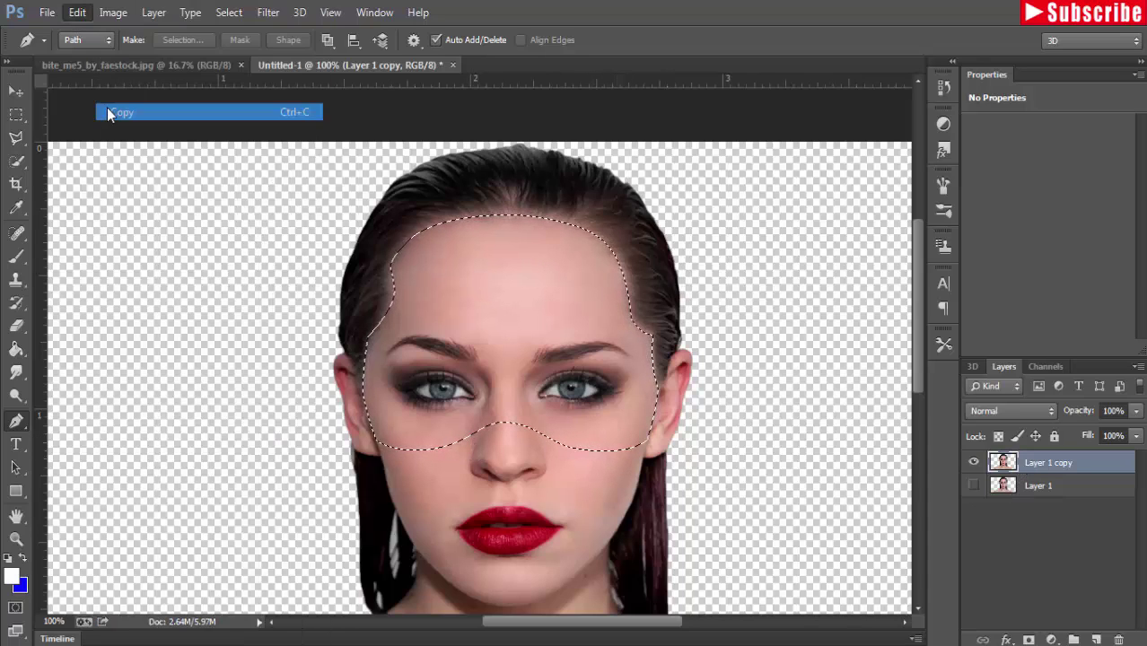
click(78, 14)
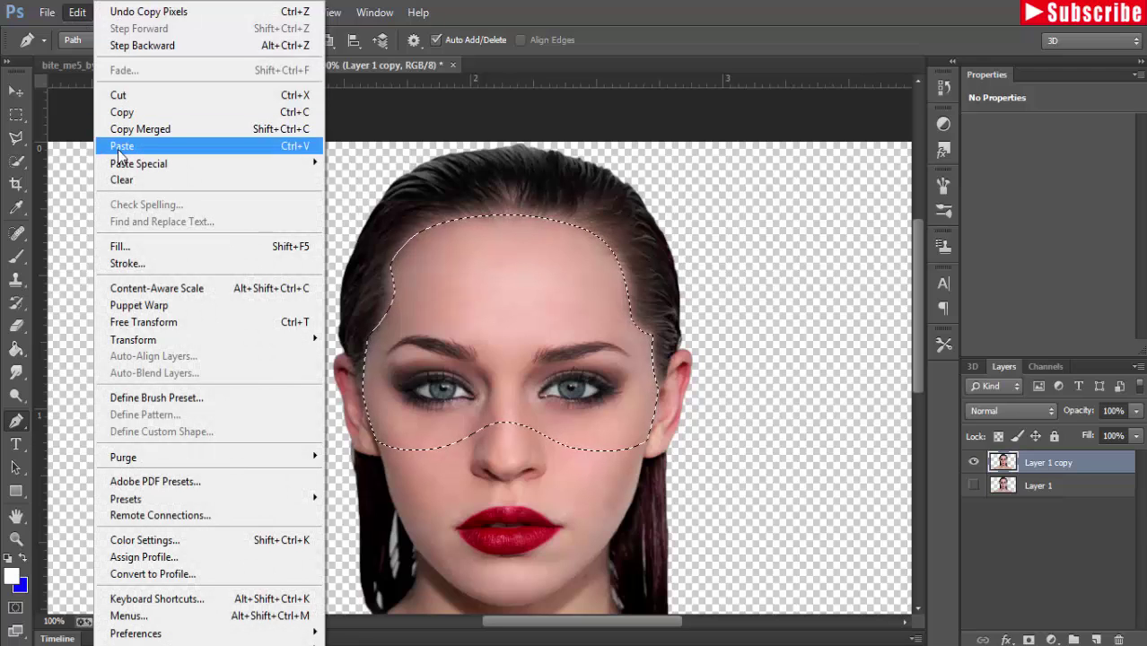
click(123, 146)
click(974, 485)
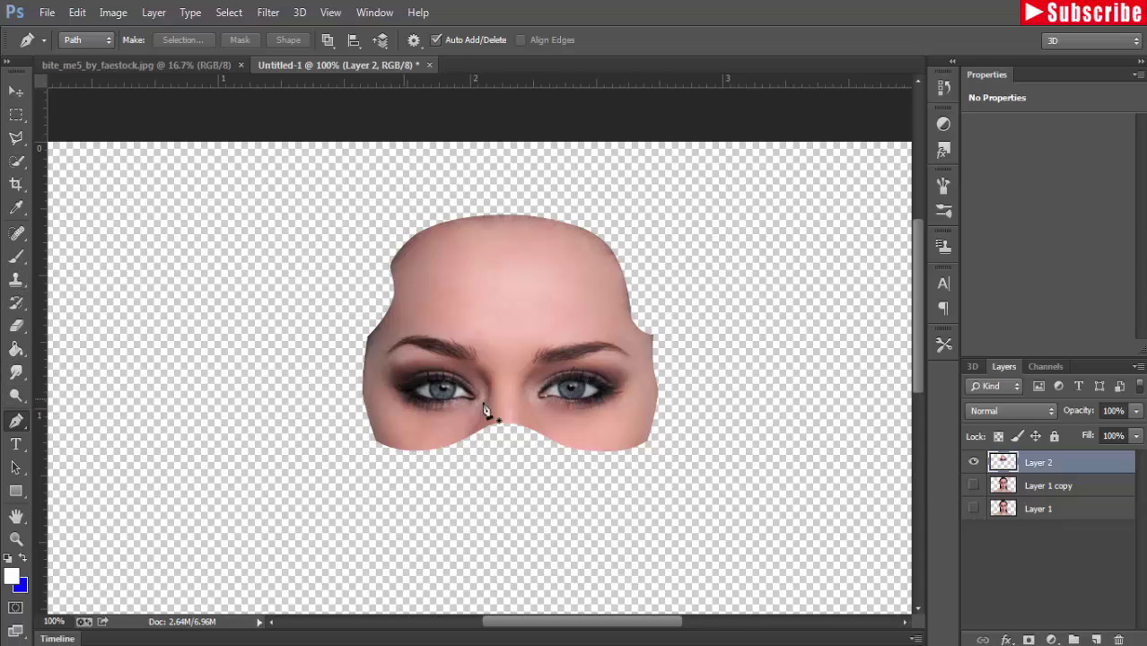
click(1028, 639)
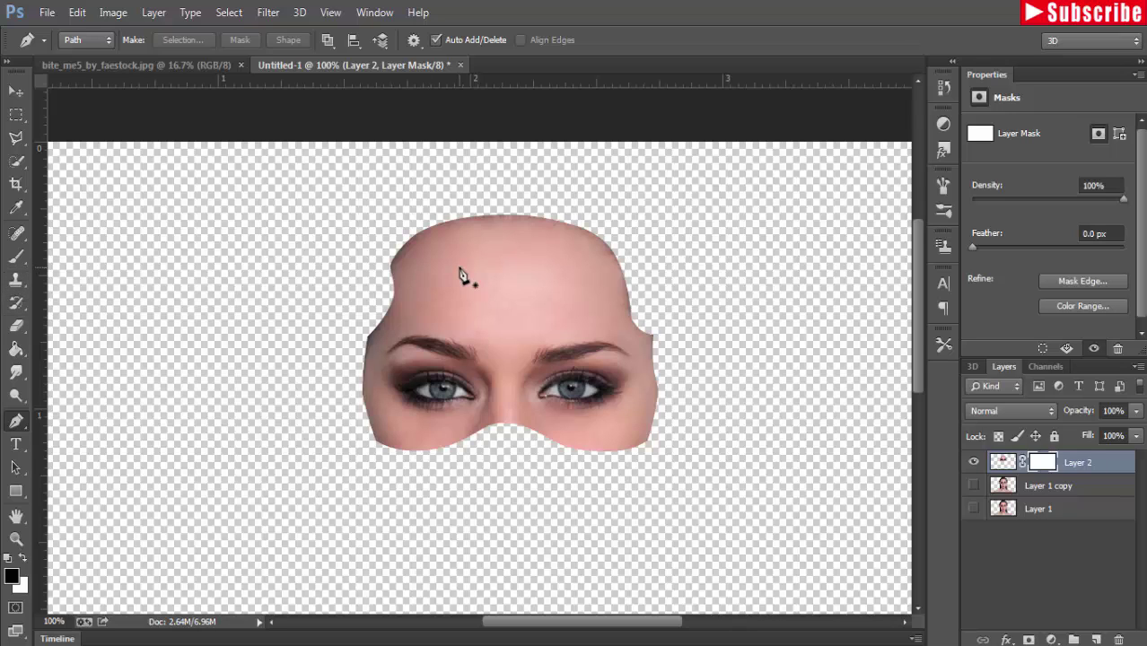
Step: Paint black at 20% opacity on Layer 2's mask, removing the right-edge bump and softening the brow edge
click(9, 94)
click(229, 13)
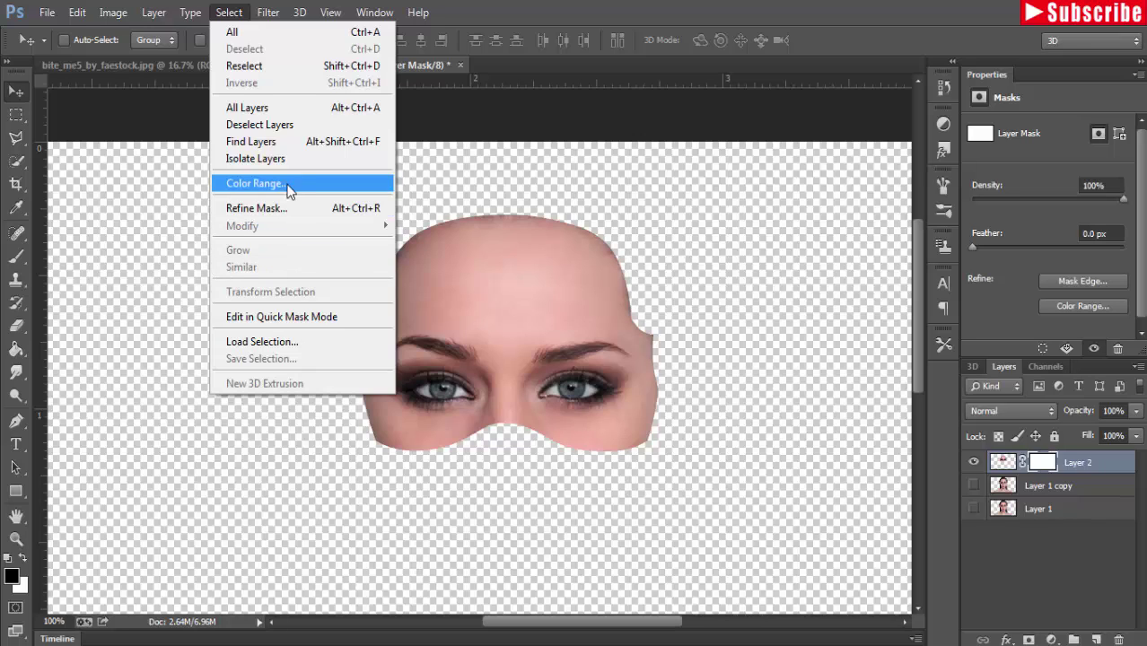
click(435, 178)
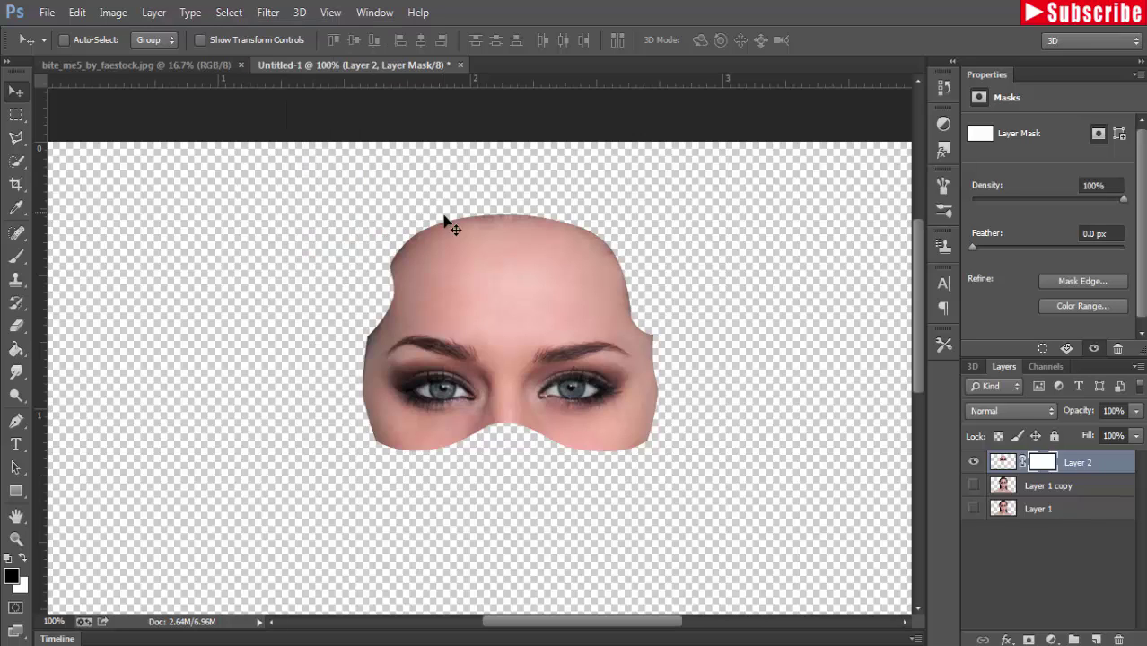
click(16, 256)
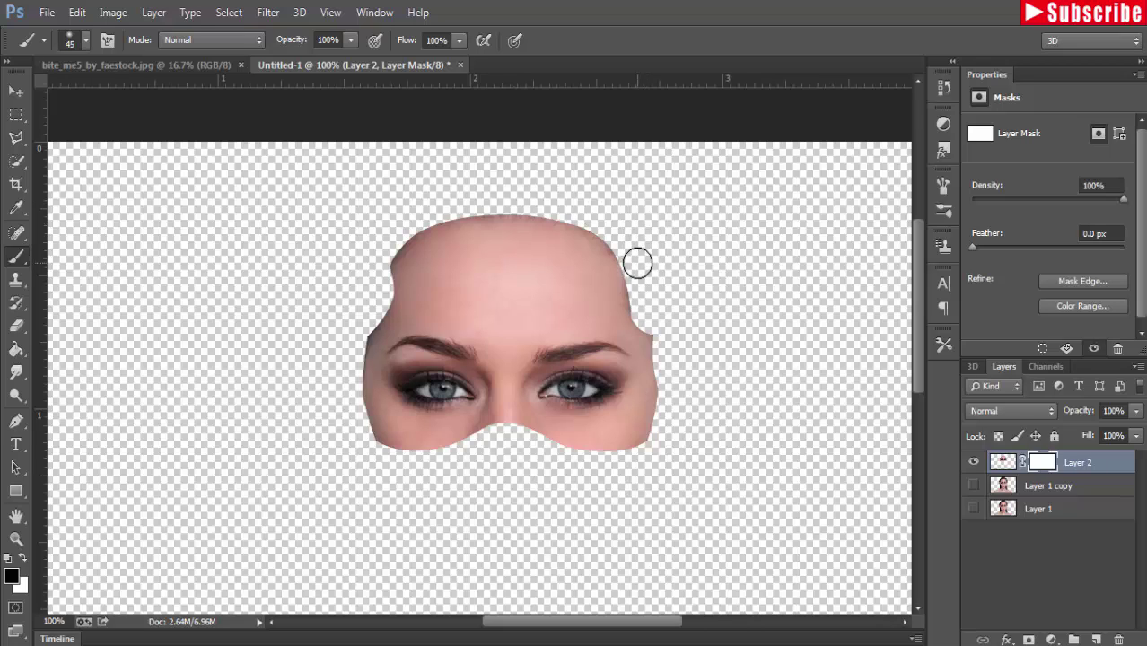
drag(639, 289, 640, 303)
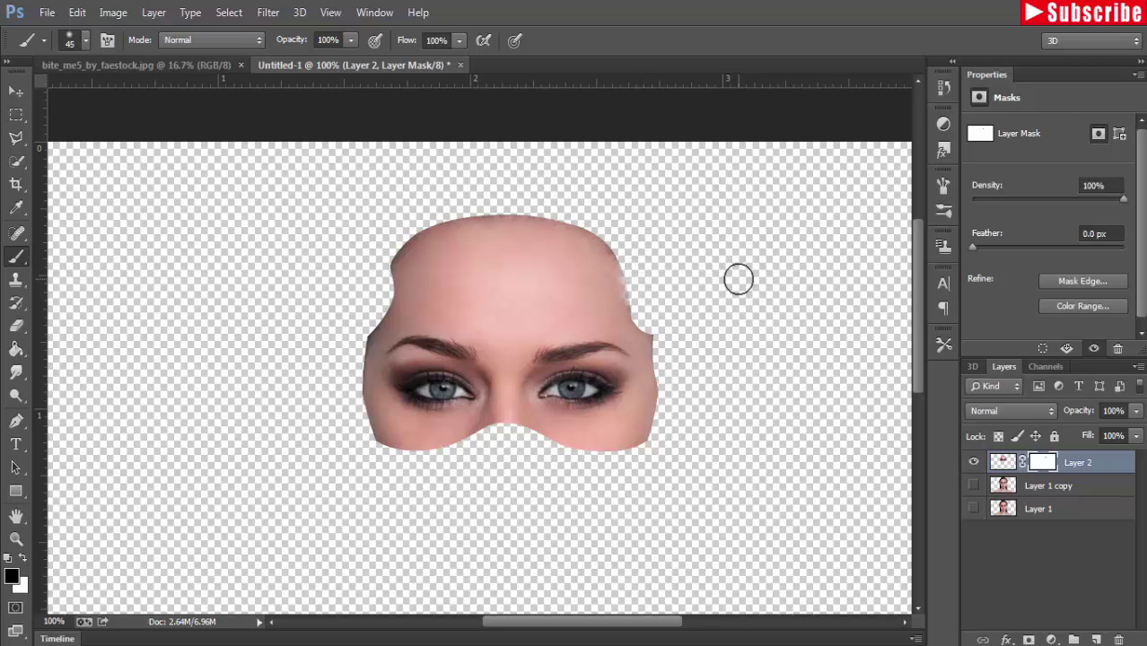
click(350, 39)
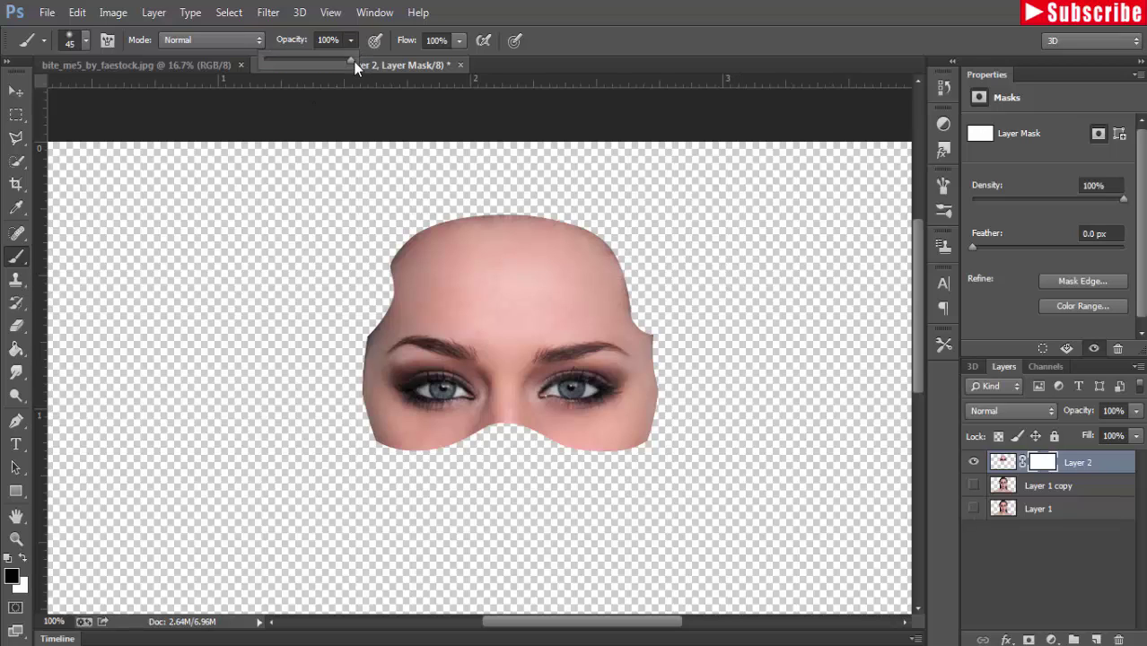
click(393, 226)
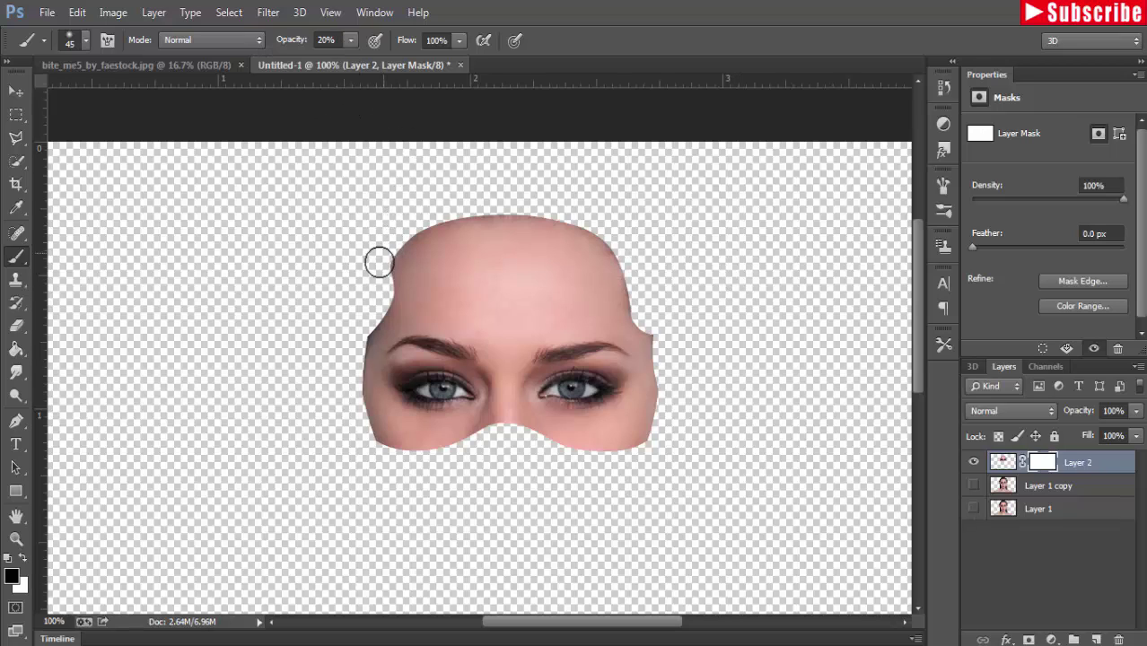
drag(372, 304, 350, 352)
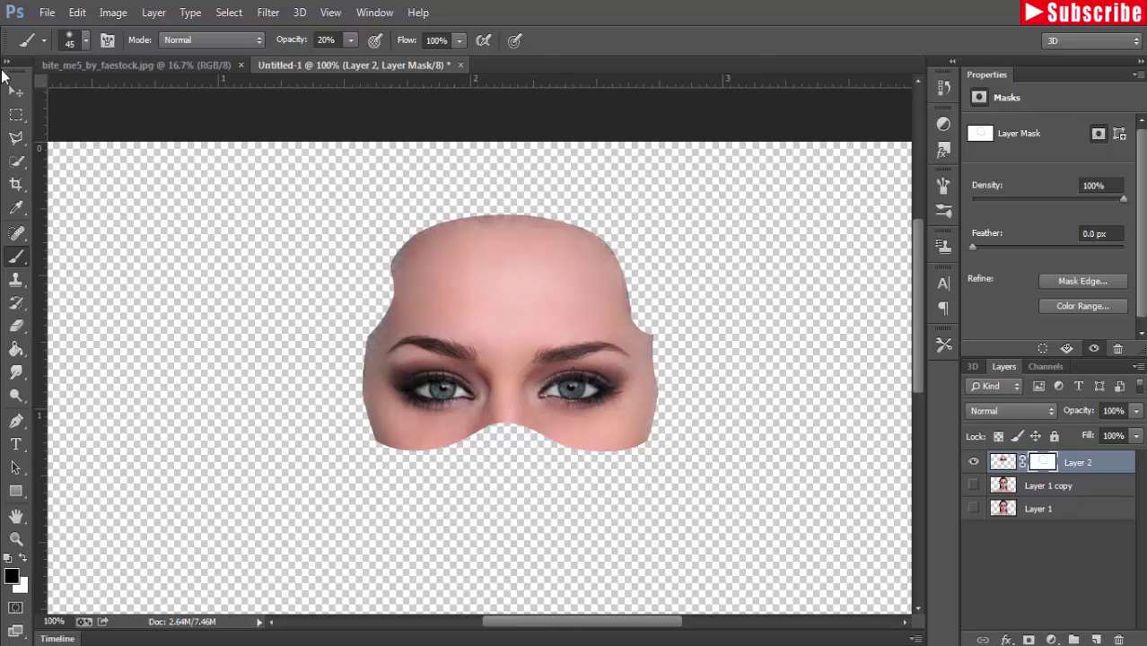
click(16, 91)
Step: Desaturate Layer 2's forehead-and-eyes piece and show Layer 1 copy beneath it
click(1002, 463)
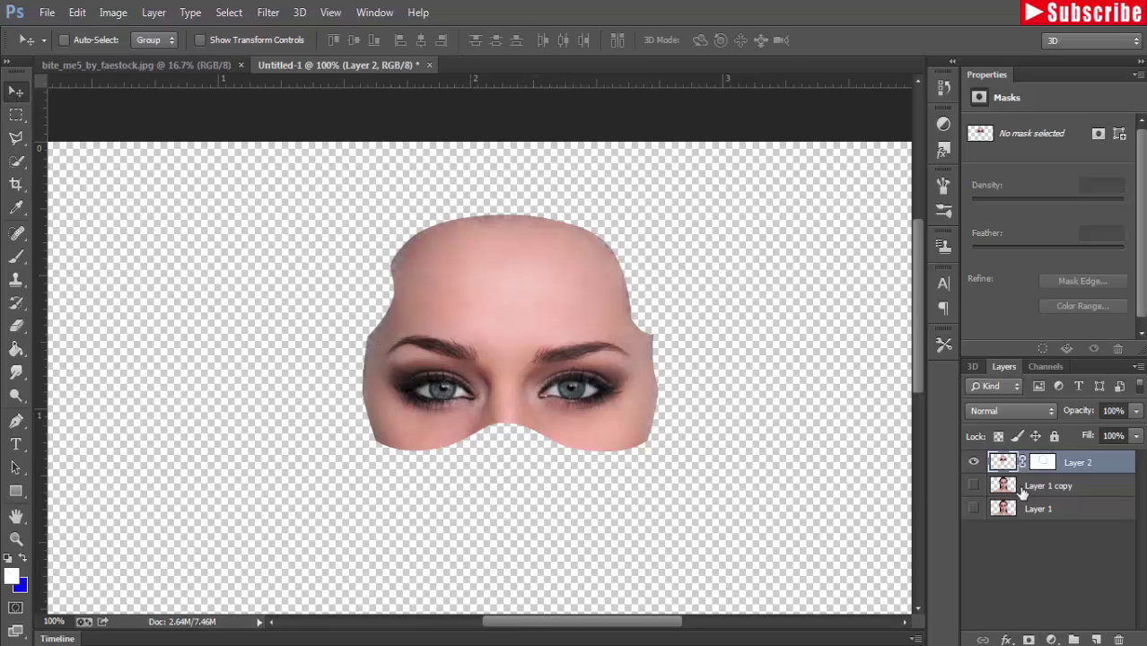
click(111, 12)
mouse_move(138, 57)
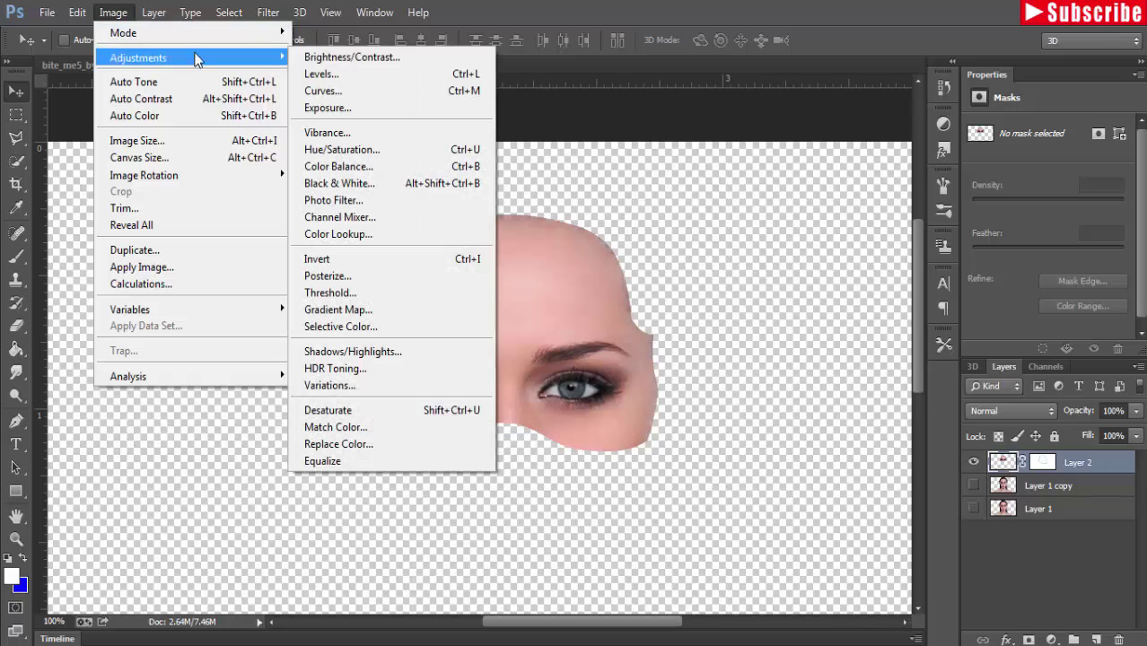
click(329, 415)
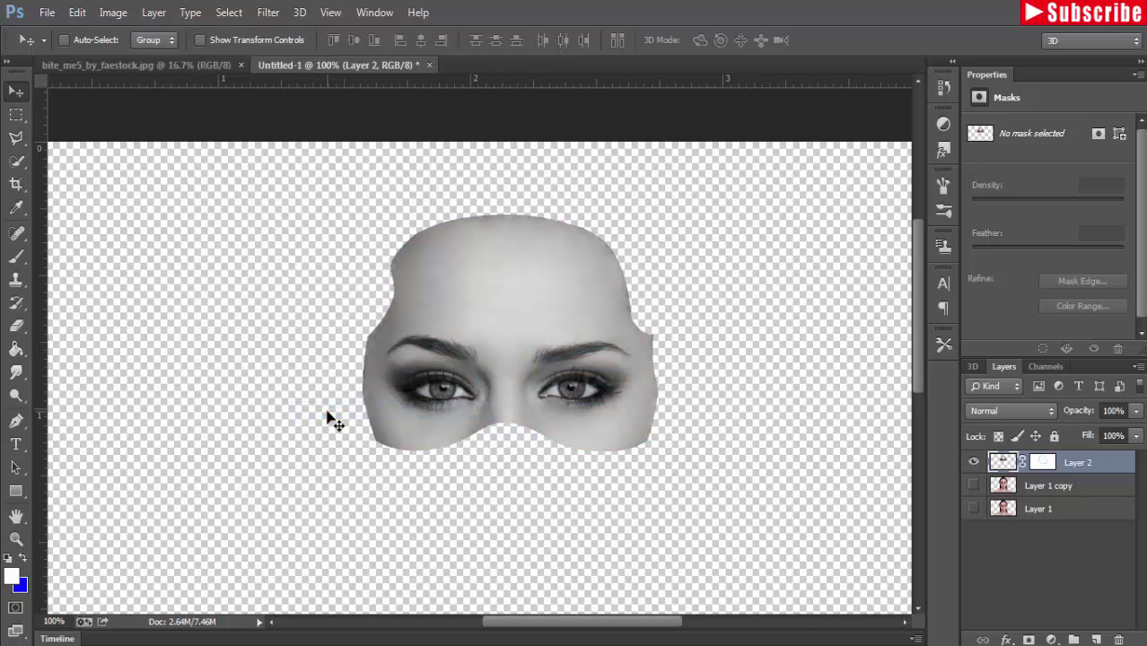
click(974, 486)
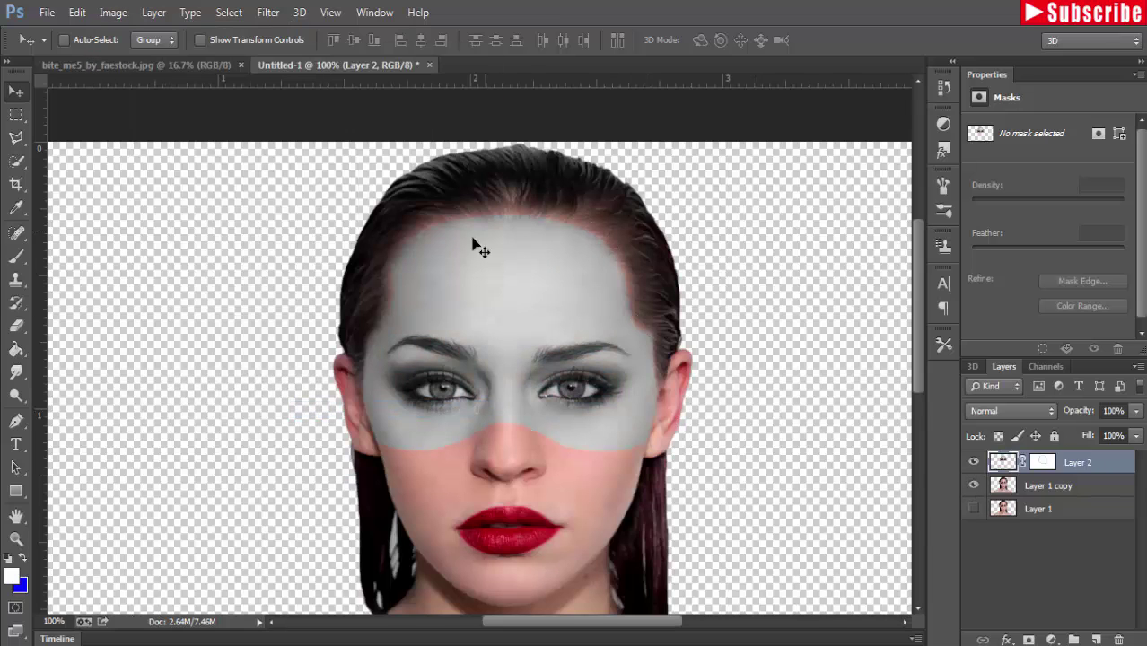
Step: Brighten the piece to near-white with Levels, white input set to 203
click(115, 13)
mouse_move(139, 57)
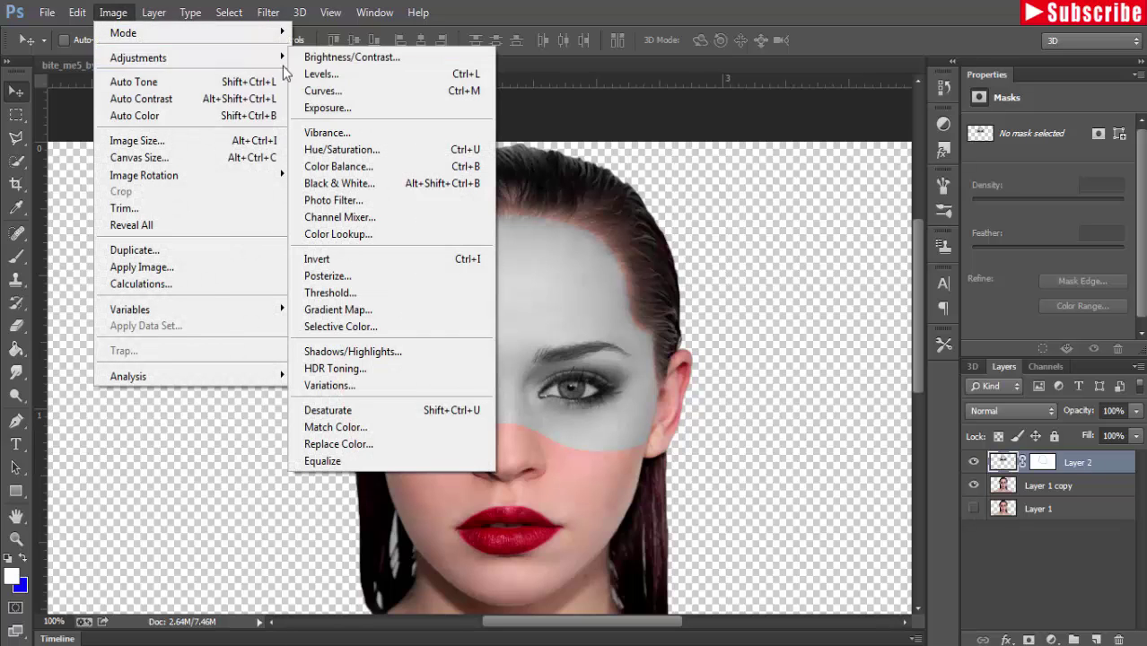
click(314, 74)
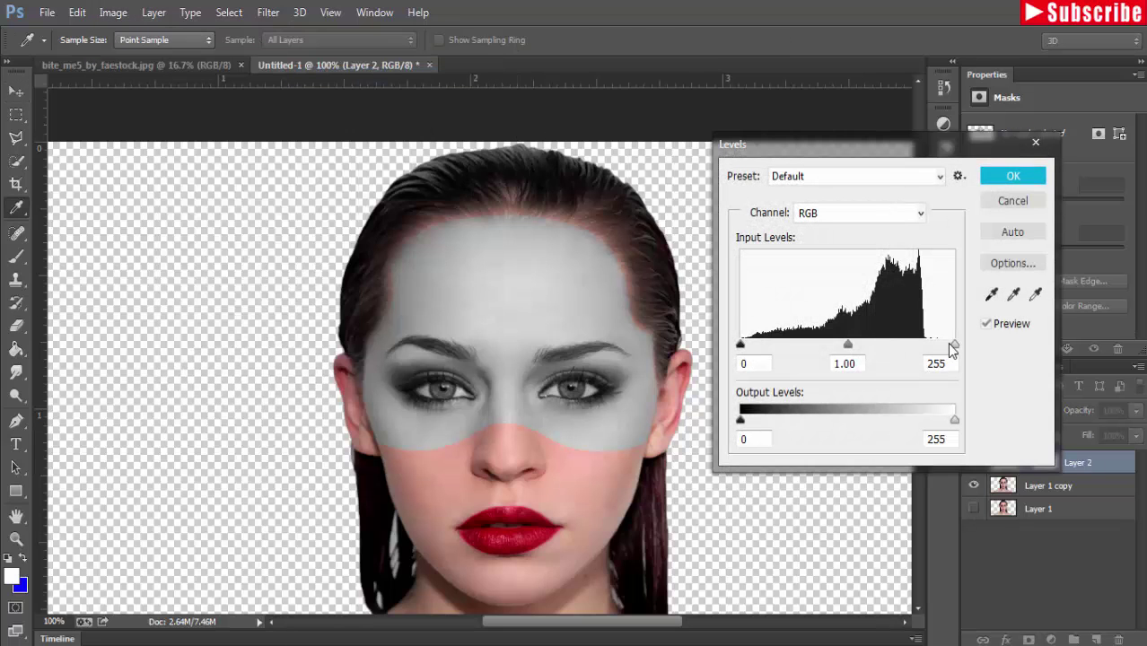
drag(957, 352, 911, 353)
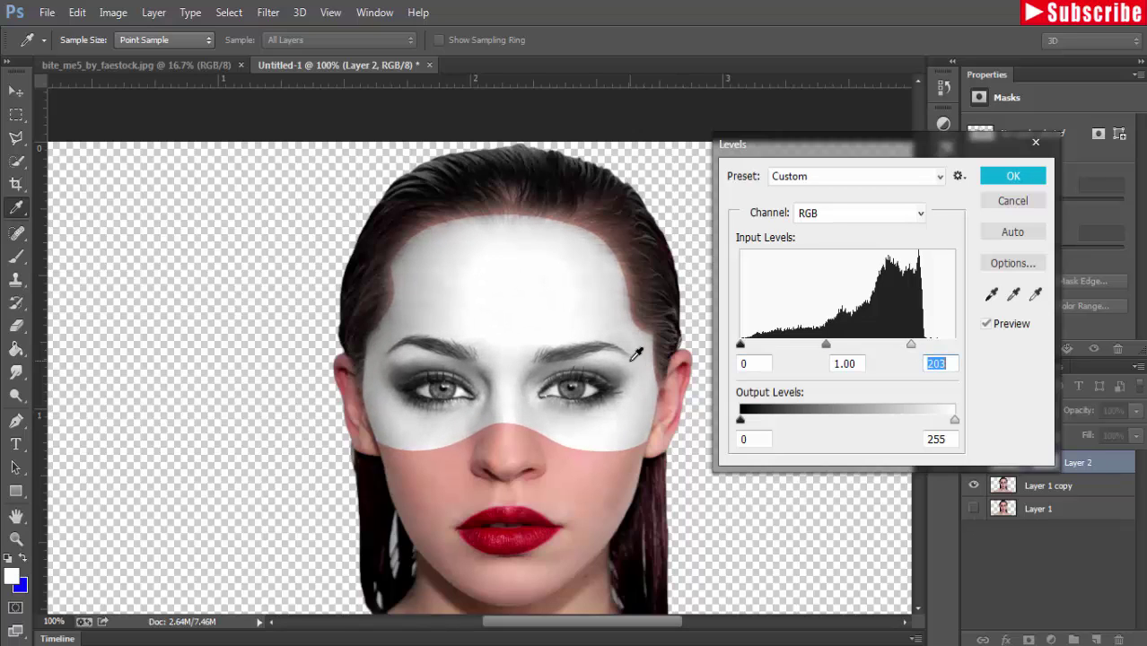
click(1012, 175)
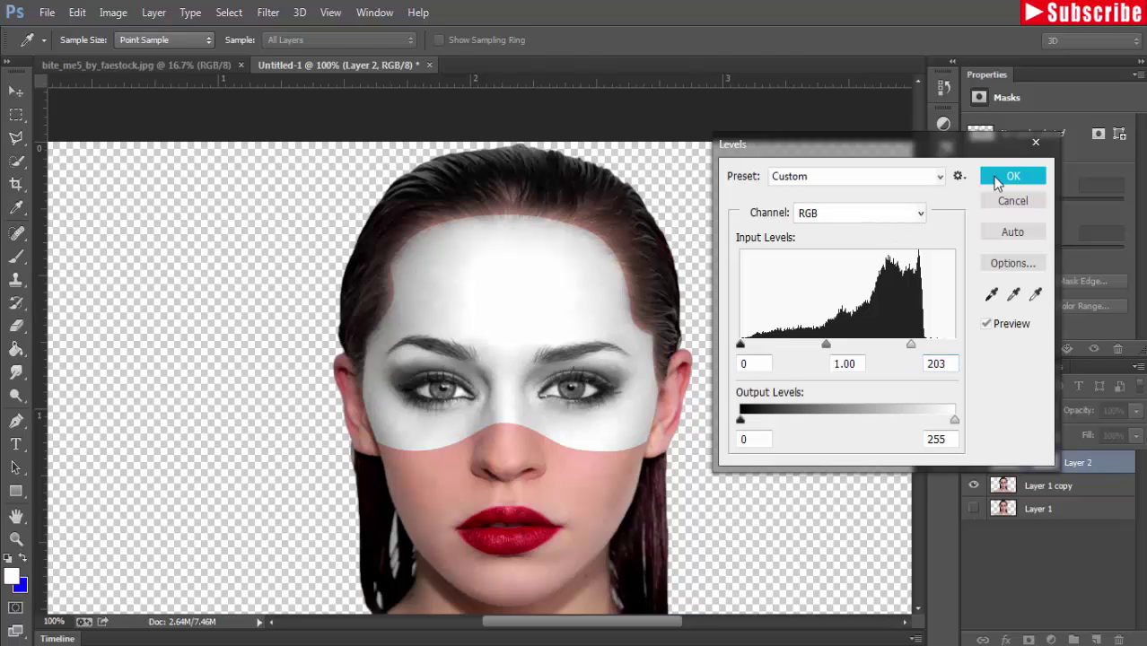
click(268, 13)
mouse_move(276, 208)
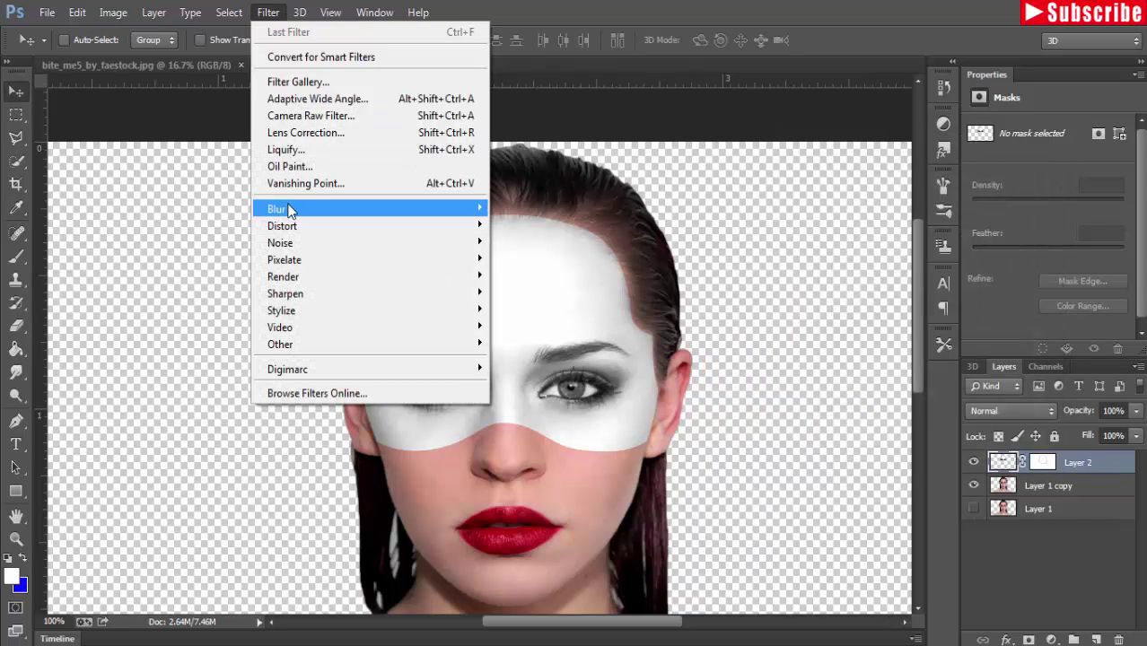
Step: Soften the white piece with a Gaussian Blur of radius 1.2 pixels
click(530, 335)
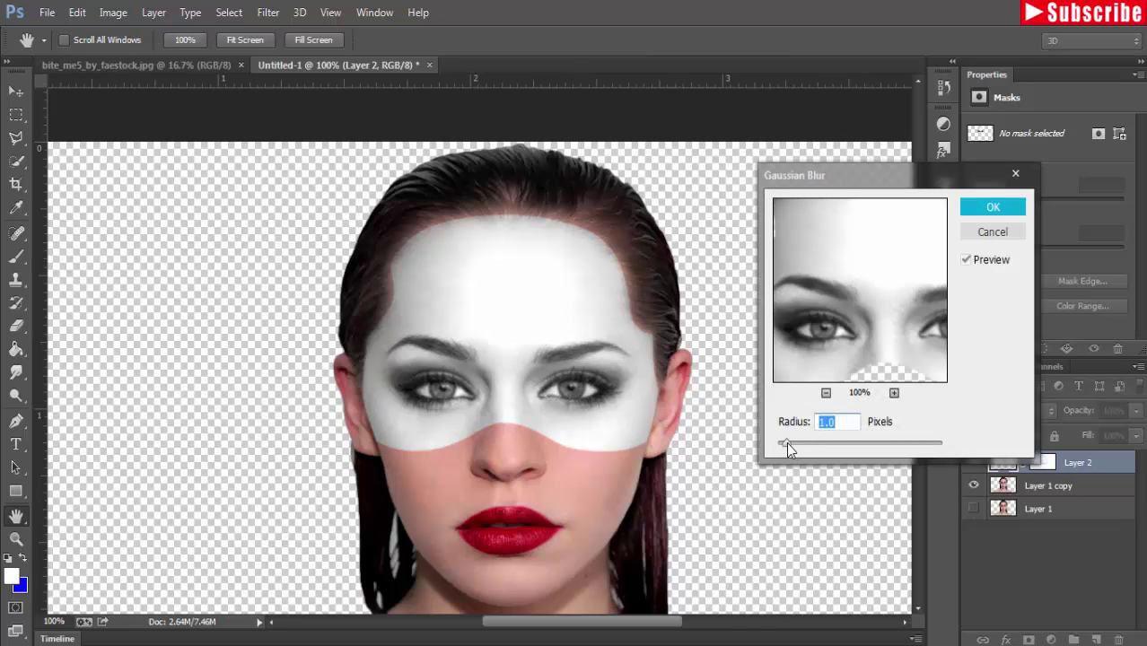
key(Left)
key(Up)
key(Up)
click(984, 210)
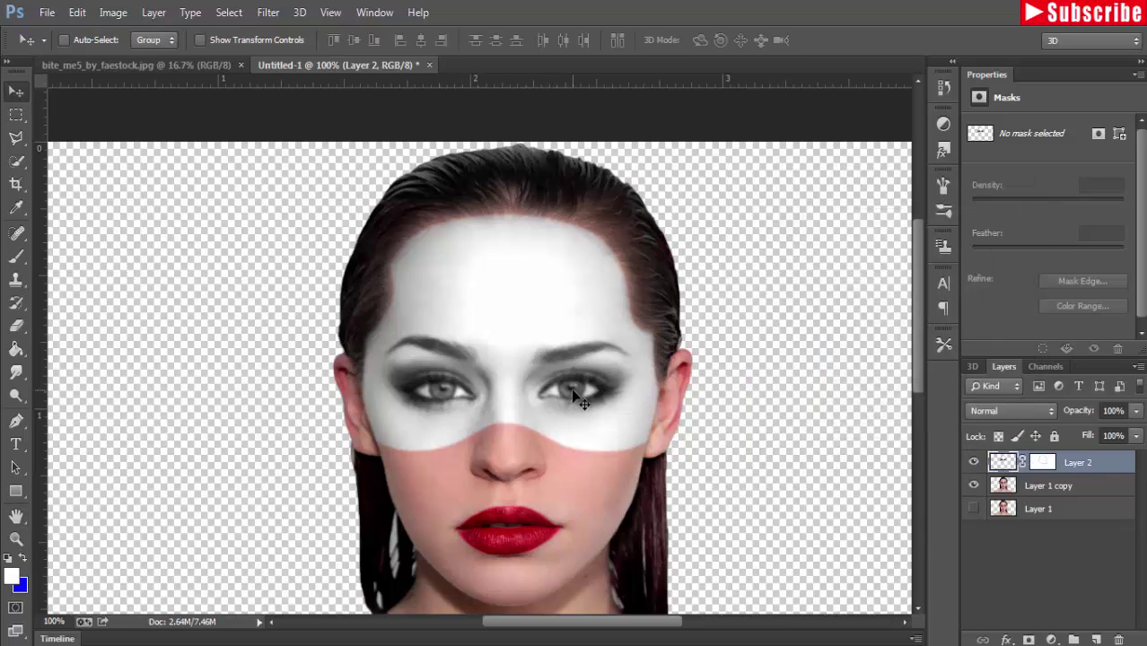
click(16, 256)
Step: Target Layer 2's mask with a small black brush at 100% opacity, zoomed on the eyes
click(1043, 462)
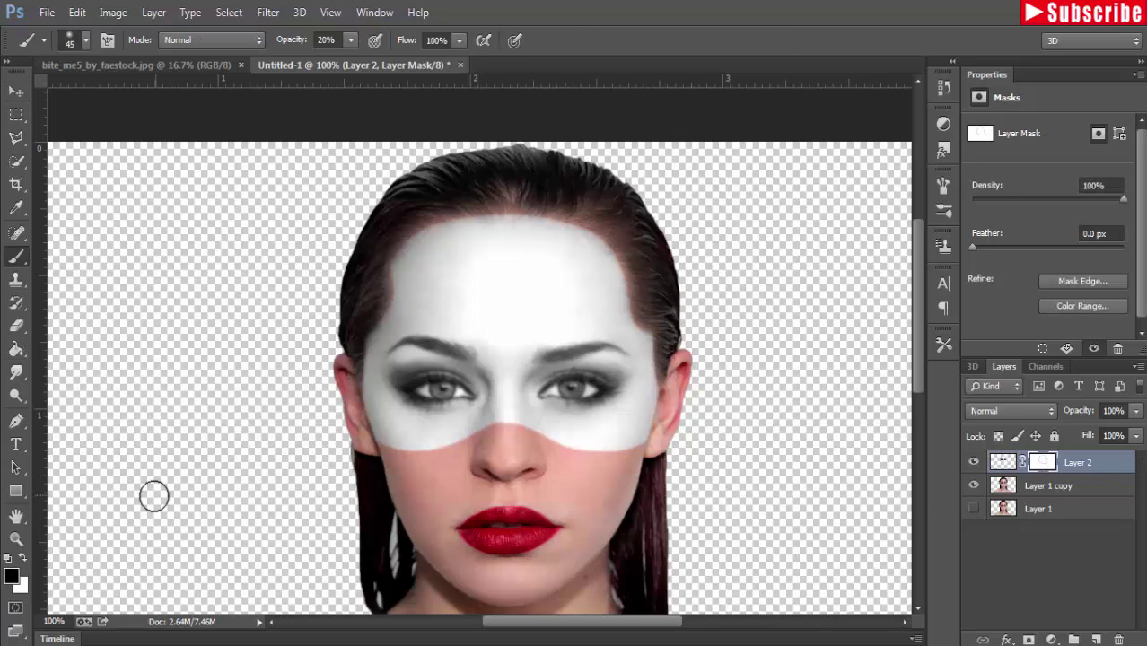
click(12, 579)
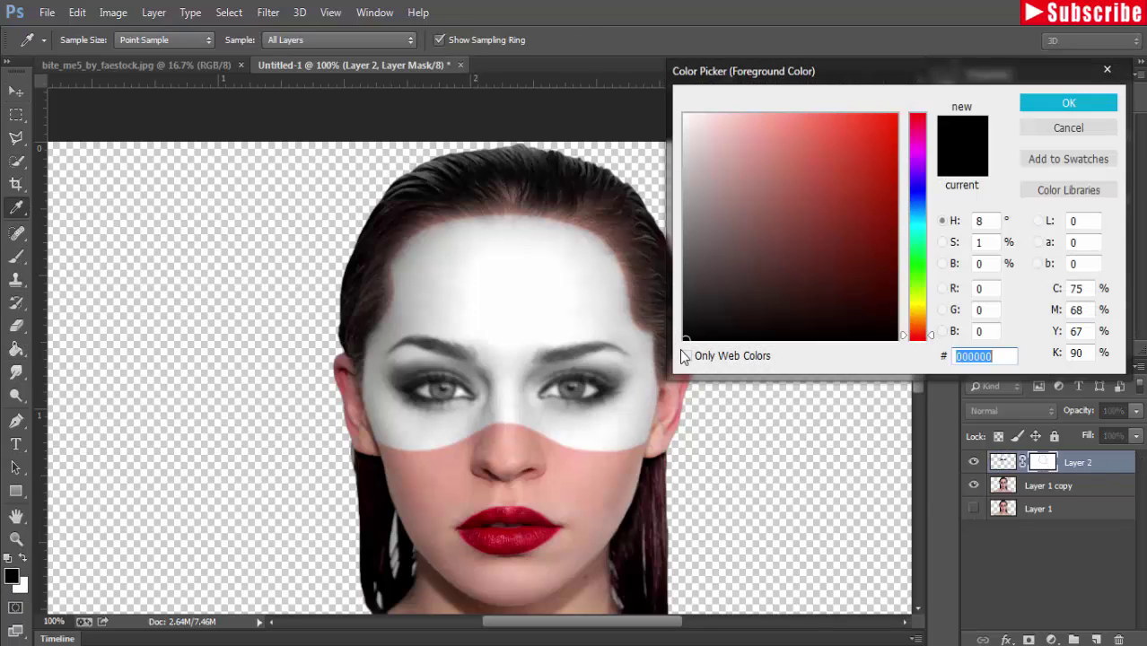
click(1062, 104)
key(ctrl+plus)
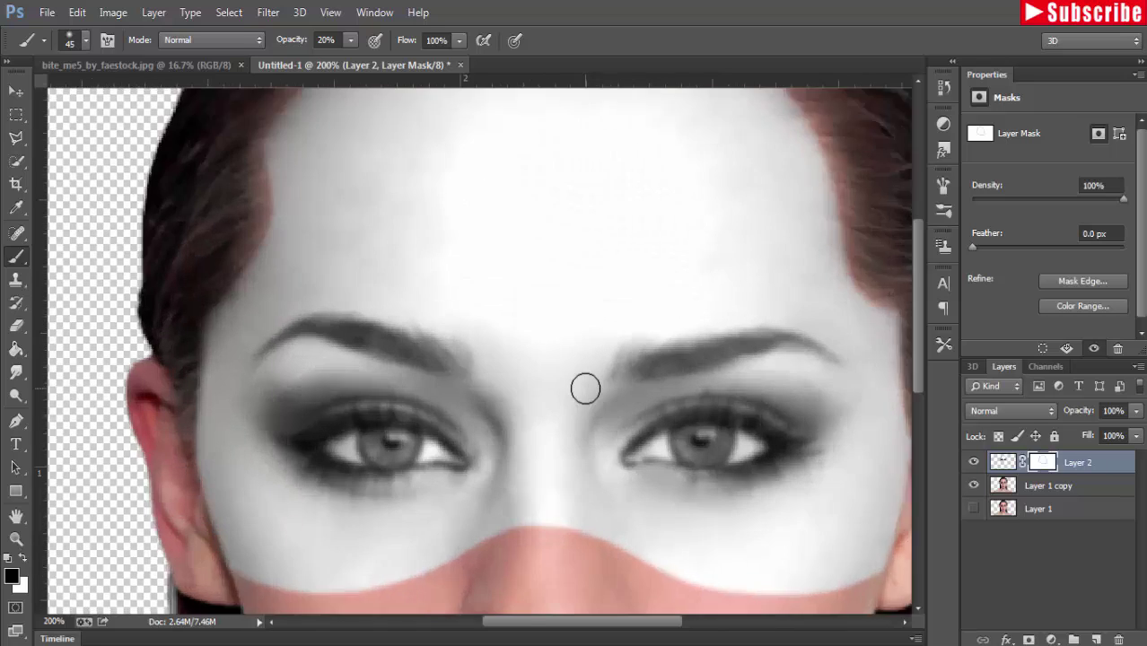
key(ctrl+plus)
scroll(463, 310, down, 1)
scroll(431, 285, down, 3)
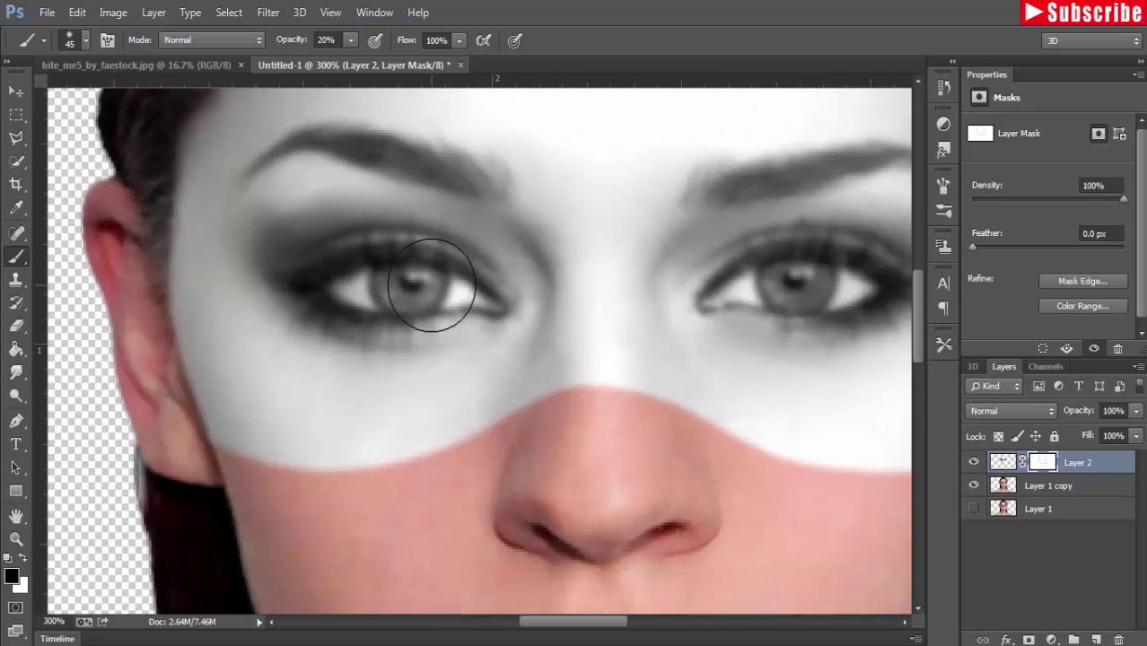
key(bracketleft)
key(bracketleft)
key(bracketleft)
key(bracketleft)
key(bracketleft)
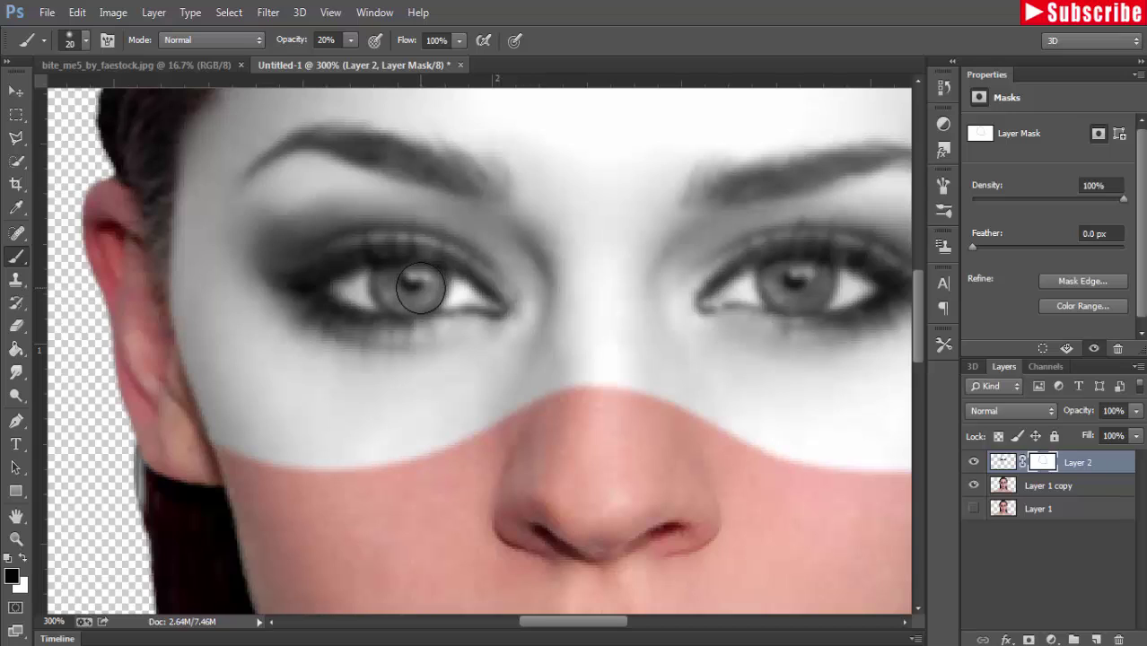
key(bracketleft)
click(350, 40)
drag(352, 59, 420, 65)
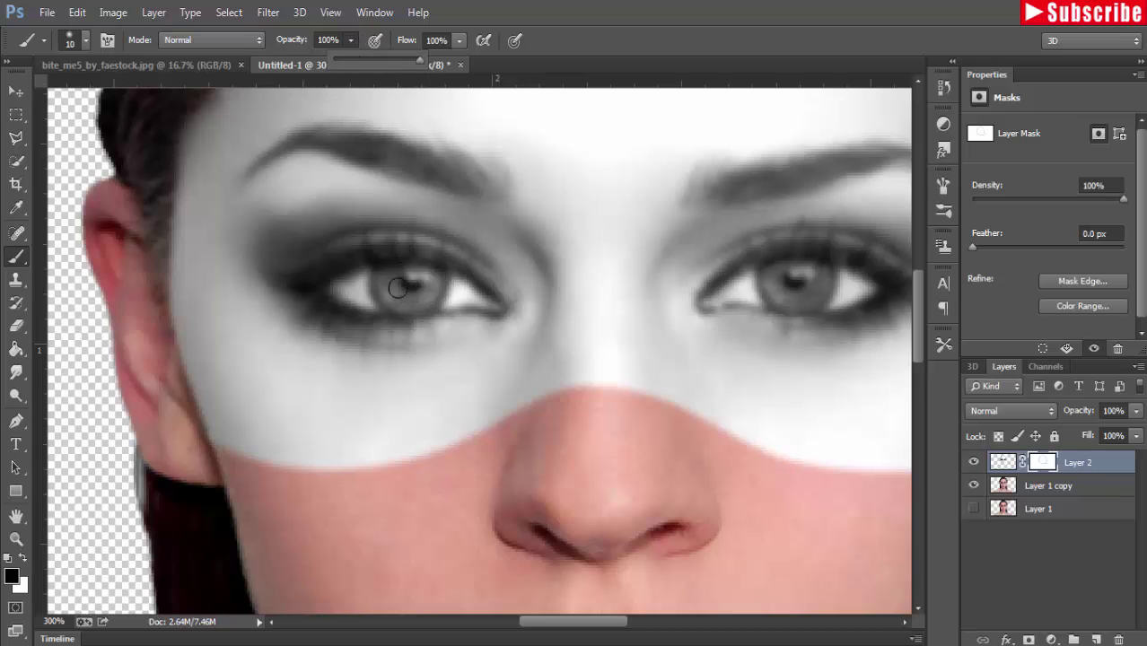
Step: Paint the mask away over both irises and the right eye's inner corner
mouse_move(397, 287)
mouse_down()
mouse_move(345, 289)
mouse_move(400, 299)
mouse_move(402, 279)
mouse_move(467, 298)
mouse_move(384, 294)
mouse_move(476, 300)
mouse_move(444, 289)
mouse_up()
mouse_move(373, 289)
mouse_down()
mouse_move(351, 290)
mouse_move(460, 293)
mouse_up()
mouse_move(763, 278)
mouse_down()
mouse_move(727, 289)
mouse_move(771, 291)
mouse_move(812, 267)
mouse_move(844, 269)
mouse_move(813, 294)
mouse_move(842, 297)
mouse_move(818, 287)
mouse_up()
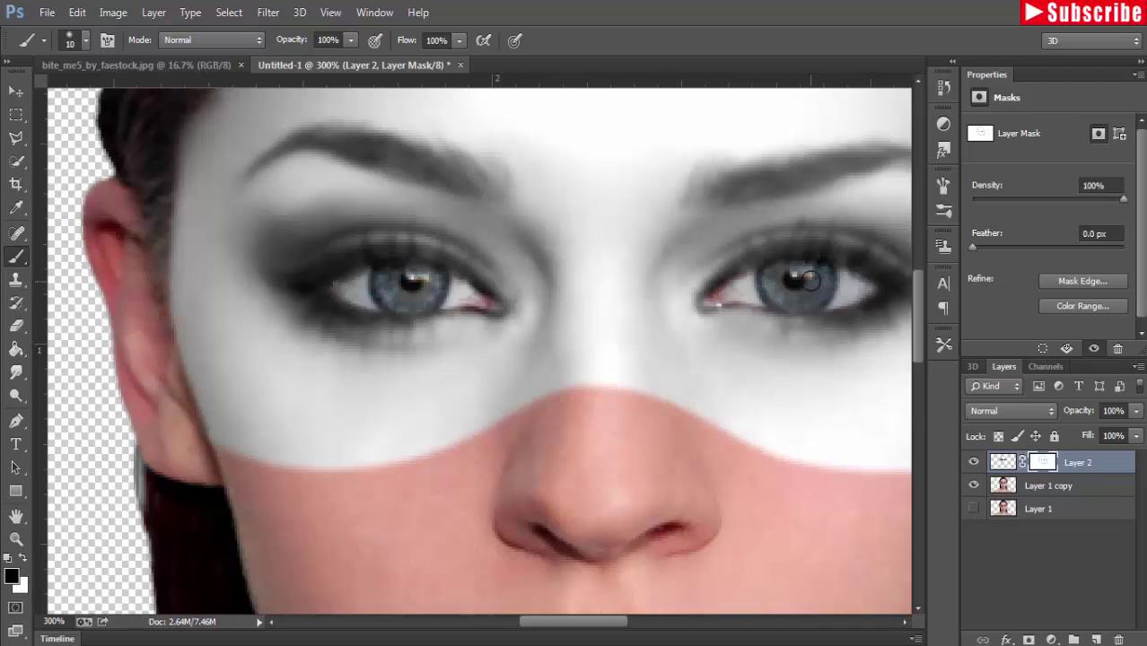
mouse_move(735, 289)
mouse_down()
mouse_move(724, 289)
mouse_move(773, 279)
mouse_up()
click(15, 91)
key(ctrl+minus)
key(ctrl+minus)
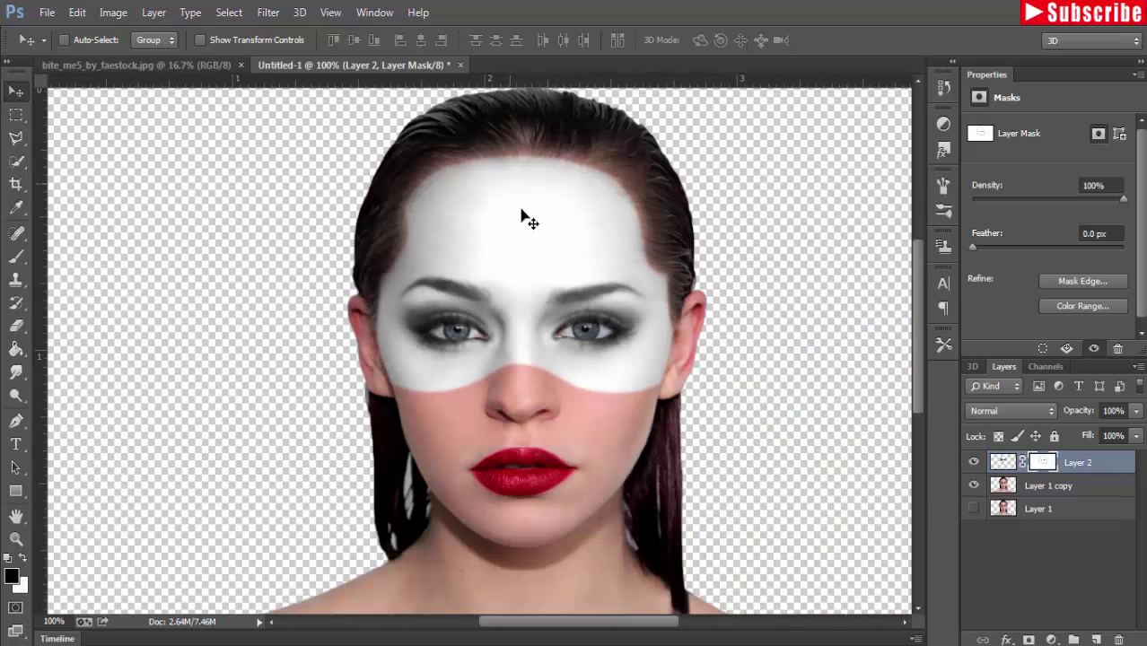
Step: Give Layer 2 a drop shadow with 3 px distance and size at 100% opacity
click(1040, 489)
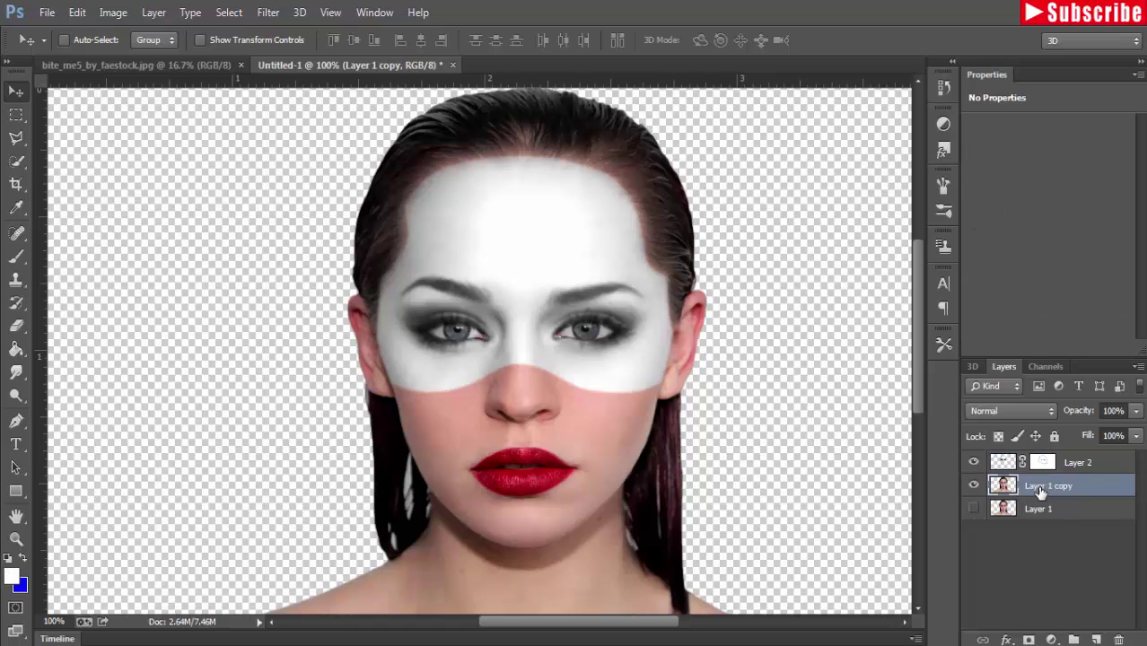
click(1012, 462)
click(1005, 639)
click(1009, 620)
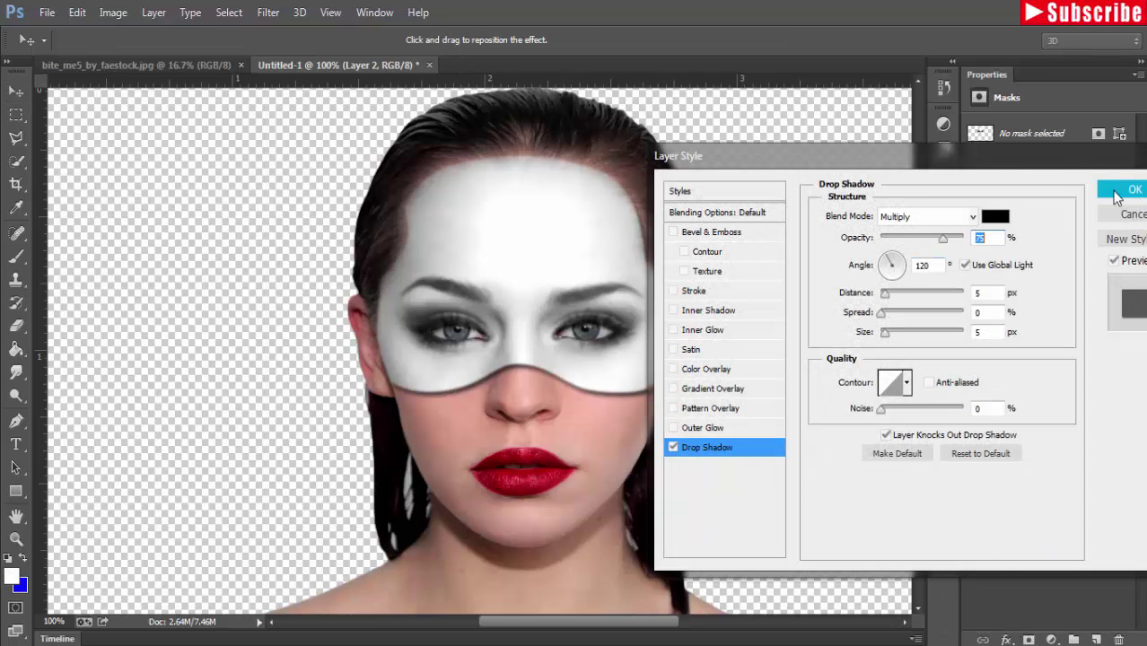
double_click(977, 294)
text(3)
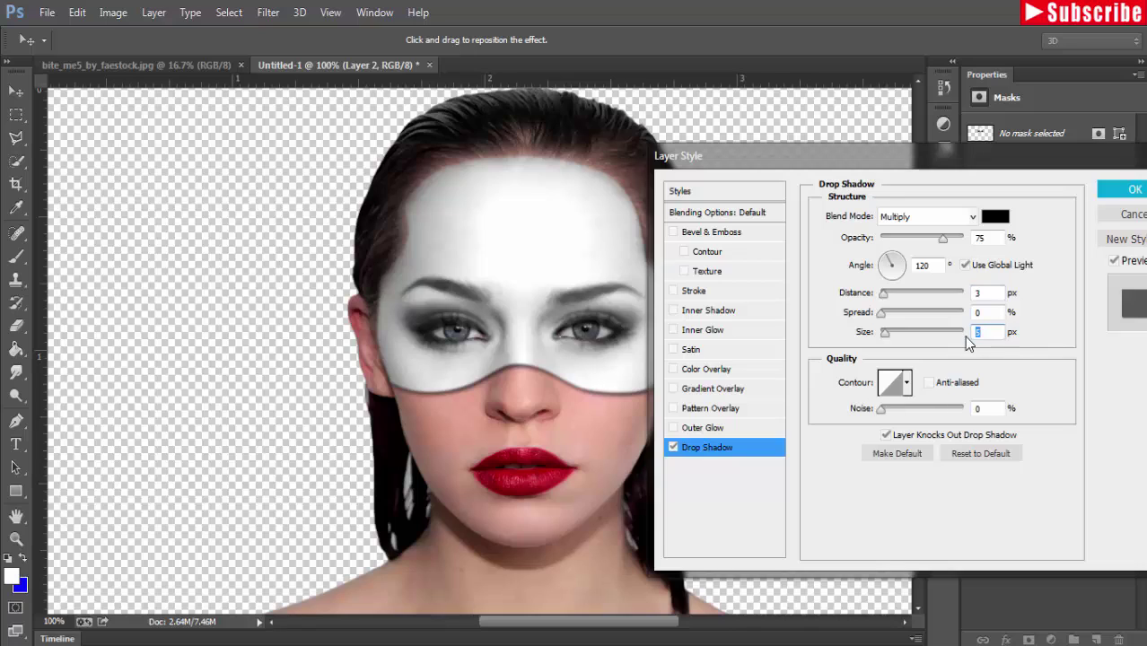
drag(942, 238, 969, 247)
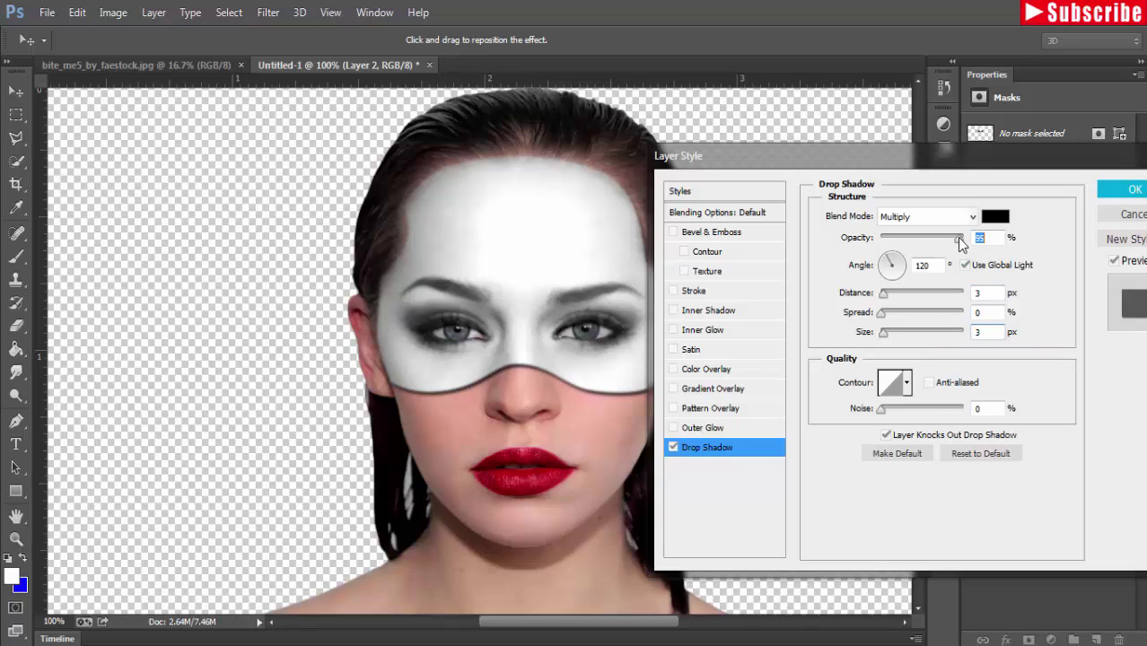
click(1132, 190)
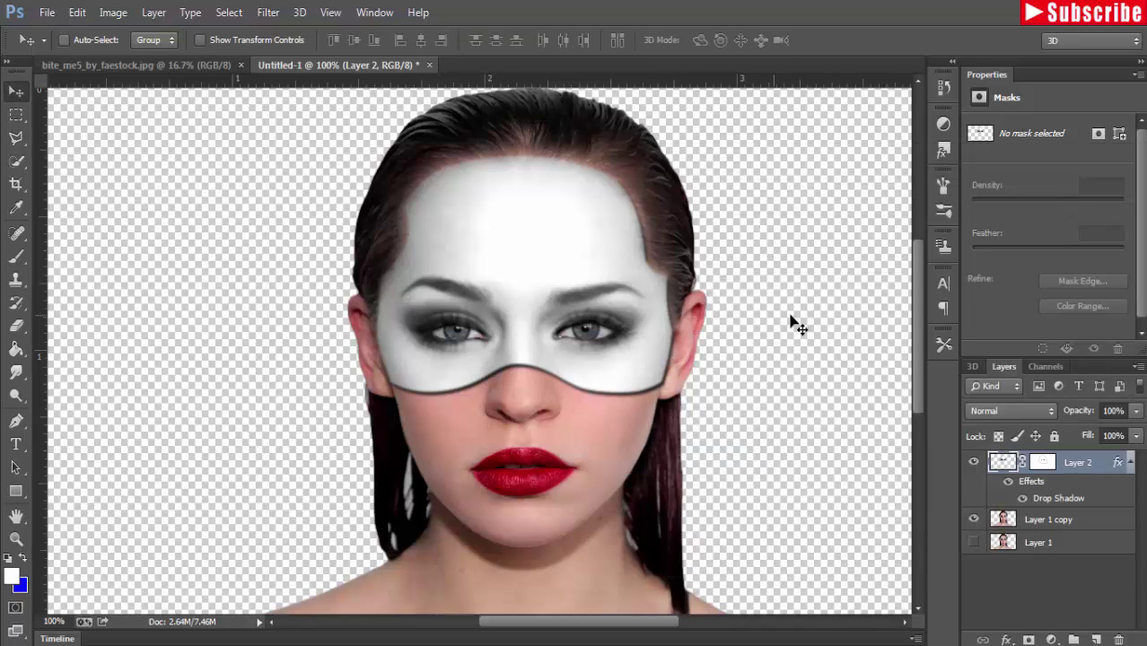
drag(912, 272, 931, 358)
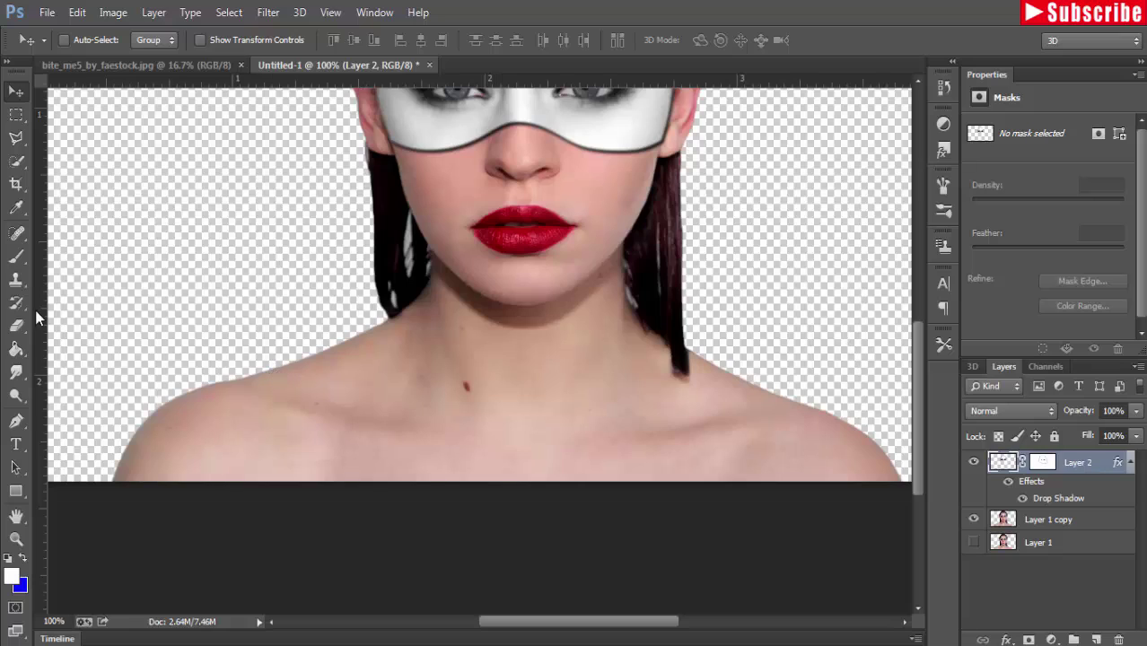
Step: Draw a closed Pen path from the jaw to the bottom edge, enclosing the left neck and shoulder
click(16, 419)
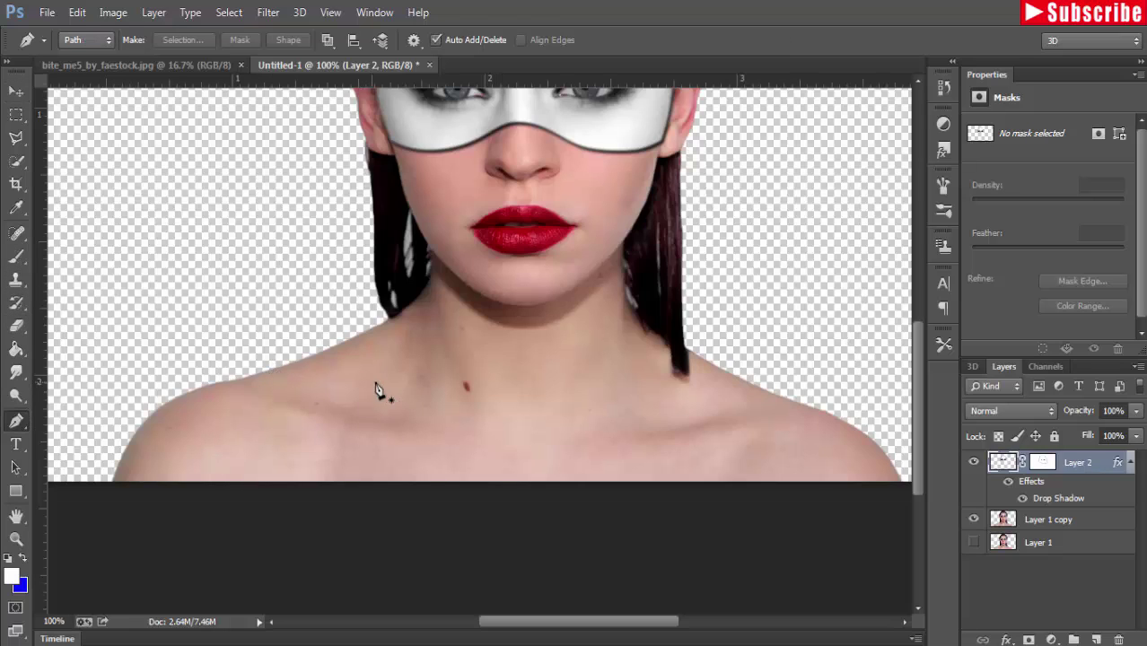
click(414, 221)
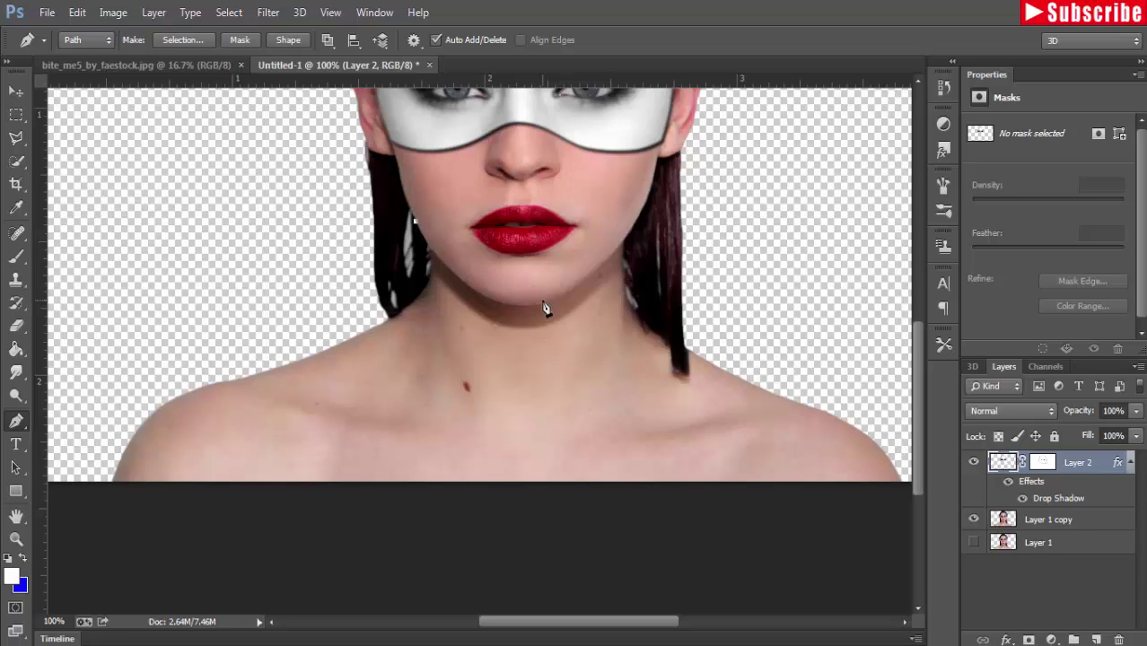
click(506, 481)
click(114, 485)
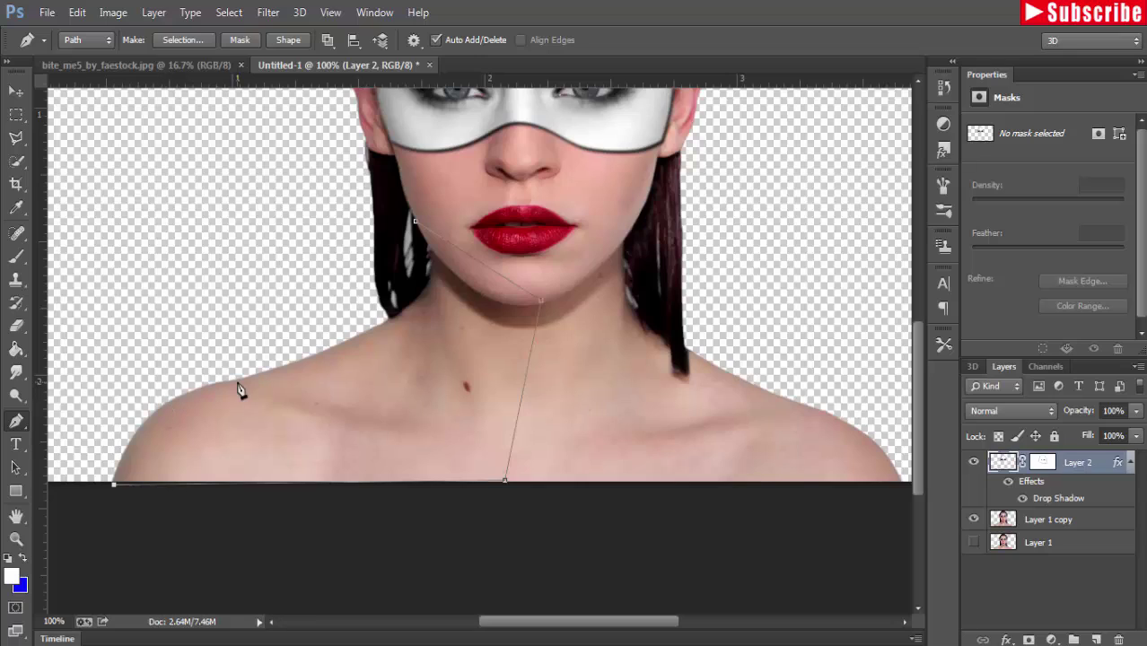
click(410, 306)
click(415, 224)
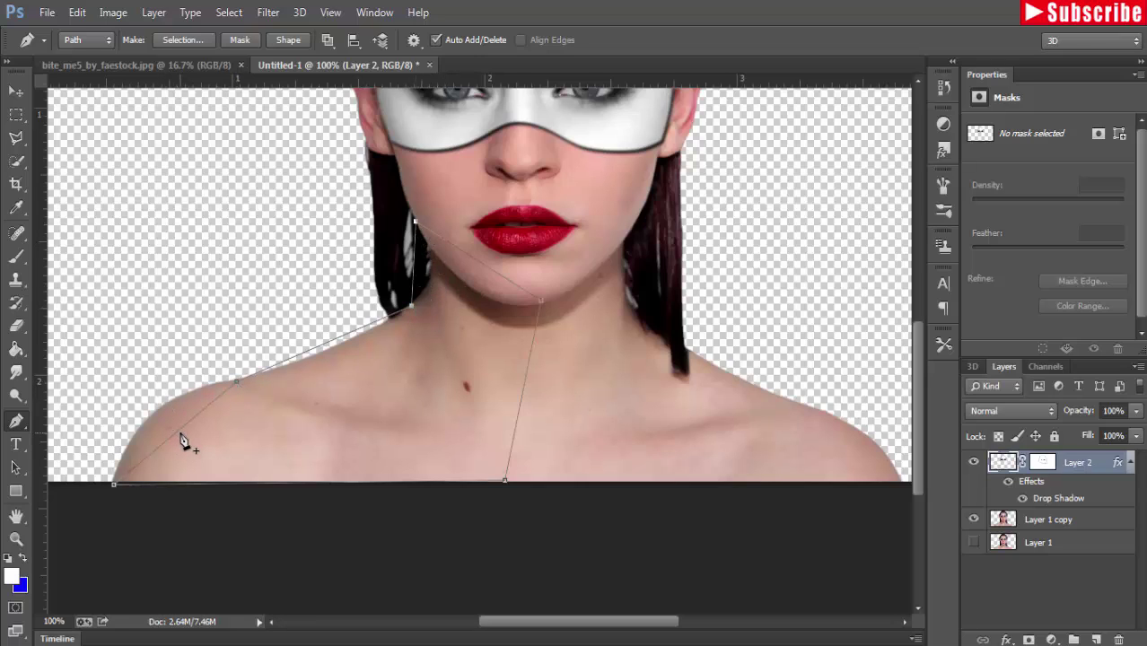
Step: Curve the path's anchors along the shoulder, hair edge and chin, widening the neck base
mouse_move(179, 435)
mouse_down()
mouse_move(143, 419)
mouse_move(195, 386)
mouse_up()
click(114, 484)
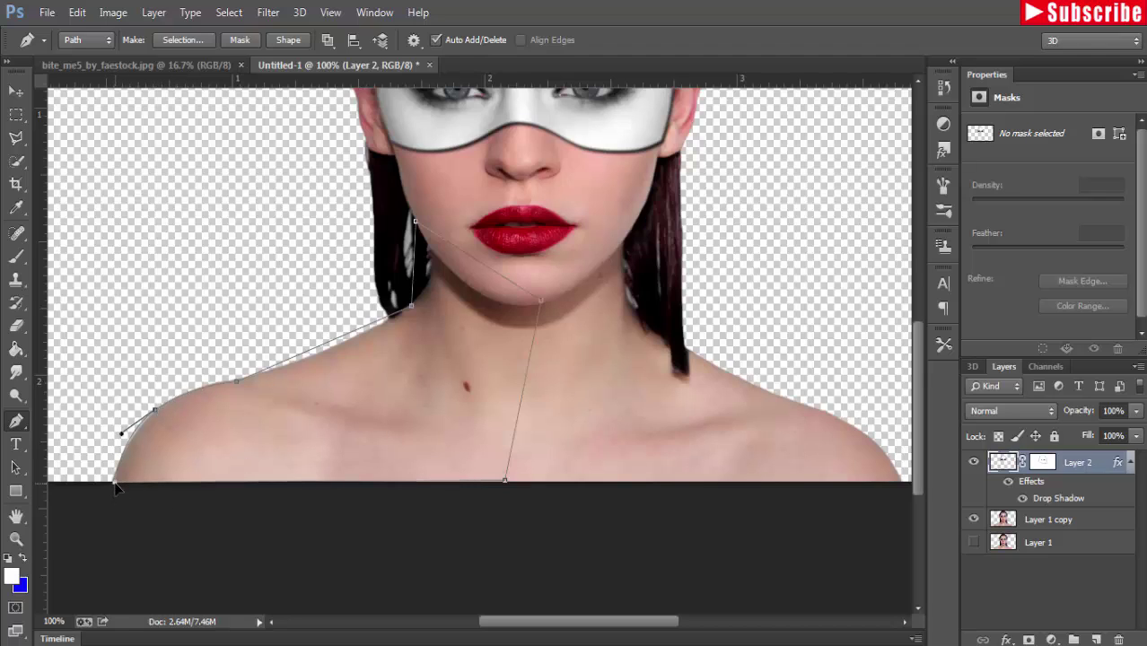
click(329, 346)
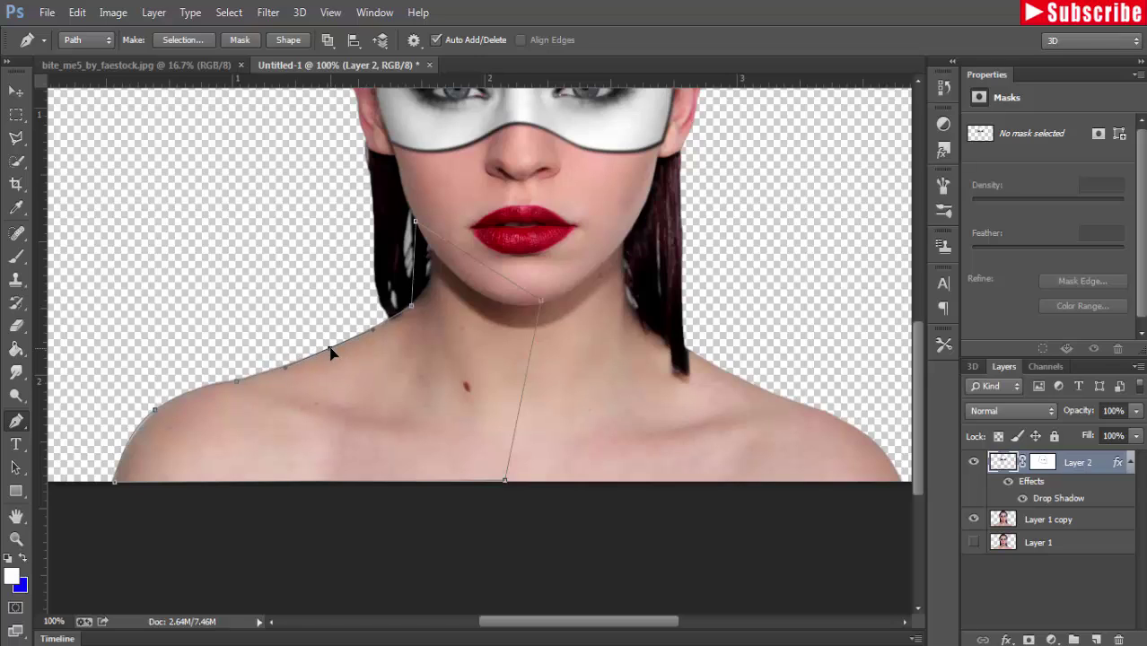
mouse_move(417, 269)
mouse_down()
mouse_move(430, 260)
mouse_move(434, 273)
mouse_up()
click(484, 263)
drag(484, 265, 446, 217)
mouse_move(545, 308)
mouse_down()
mouse_move(499, 359)
mouse_move(543, 363)
mouse_move(541, 380)
mouse_up()
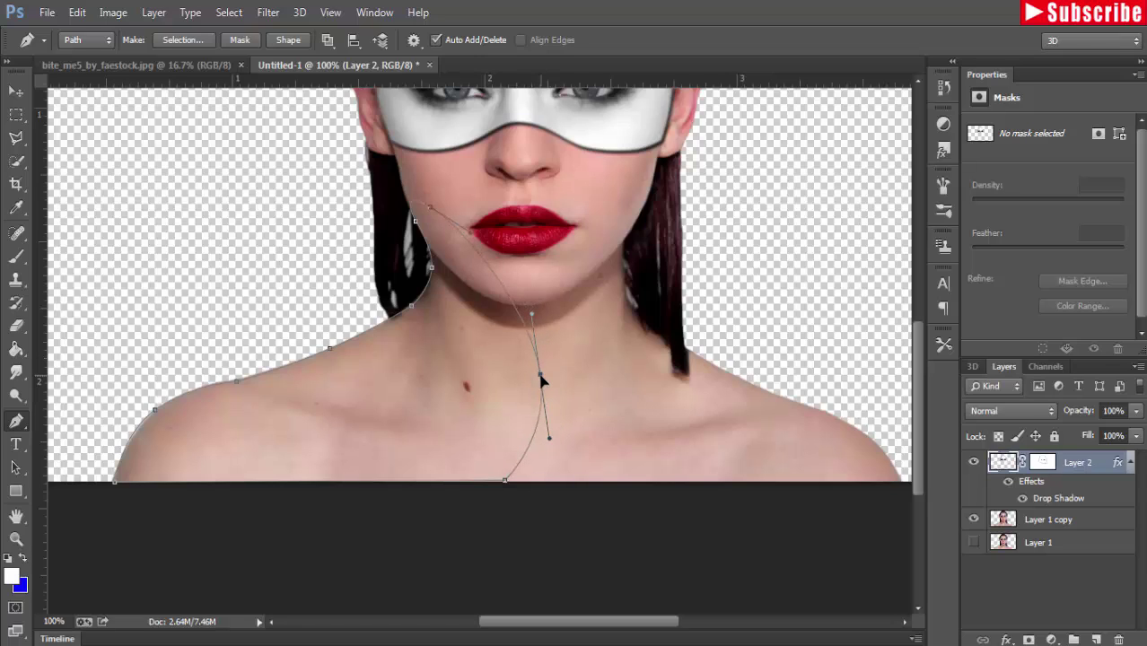
drag(503, 485, 601, 485)
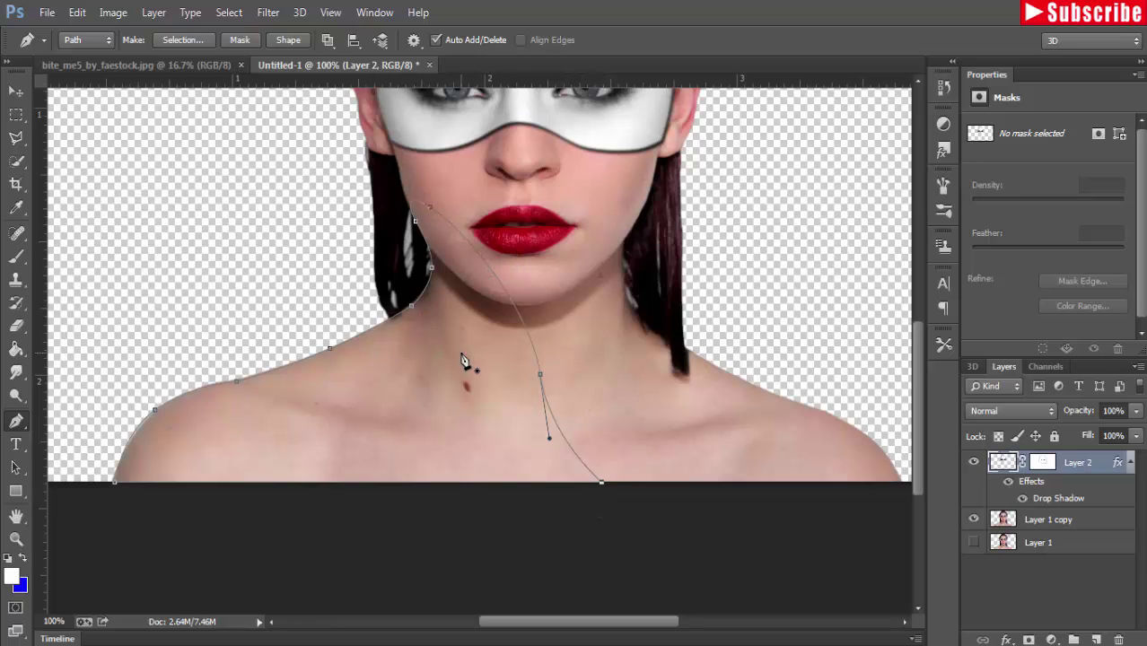
click(1013, 520)
Step: Turn the neck-and-shoulder path into a selection and desaturate that area of Layer 1 copy
right_click(440, 382)
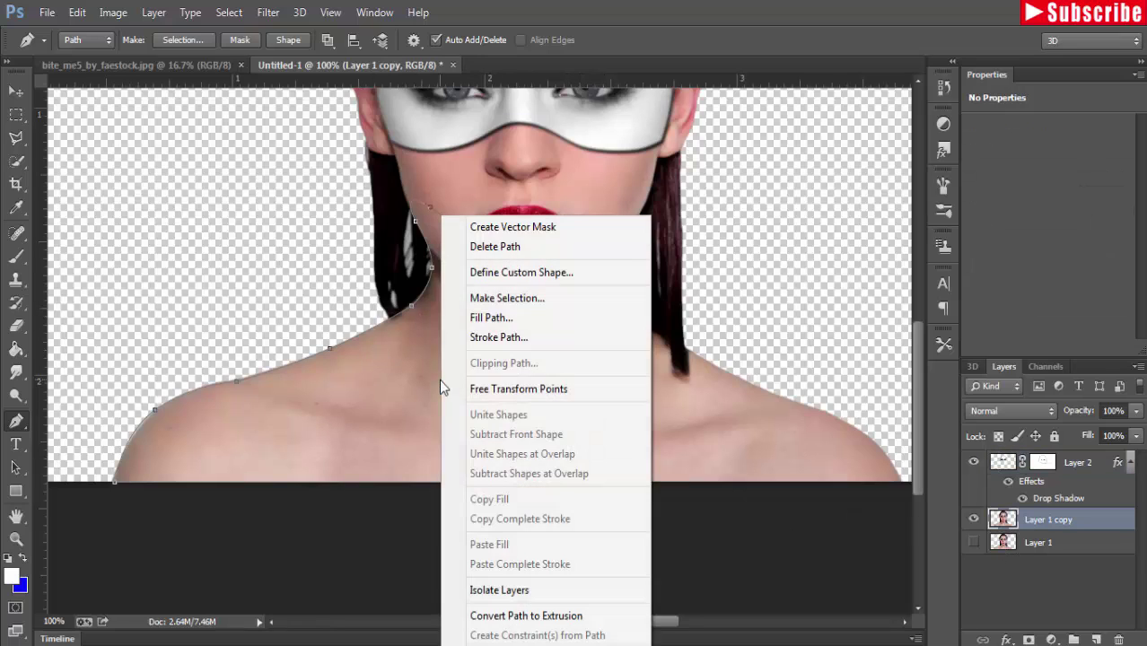
click(478, 304)
click(647, 192)
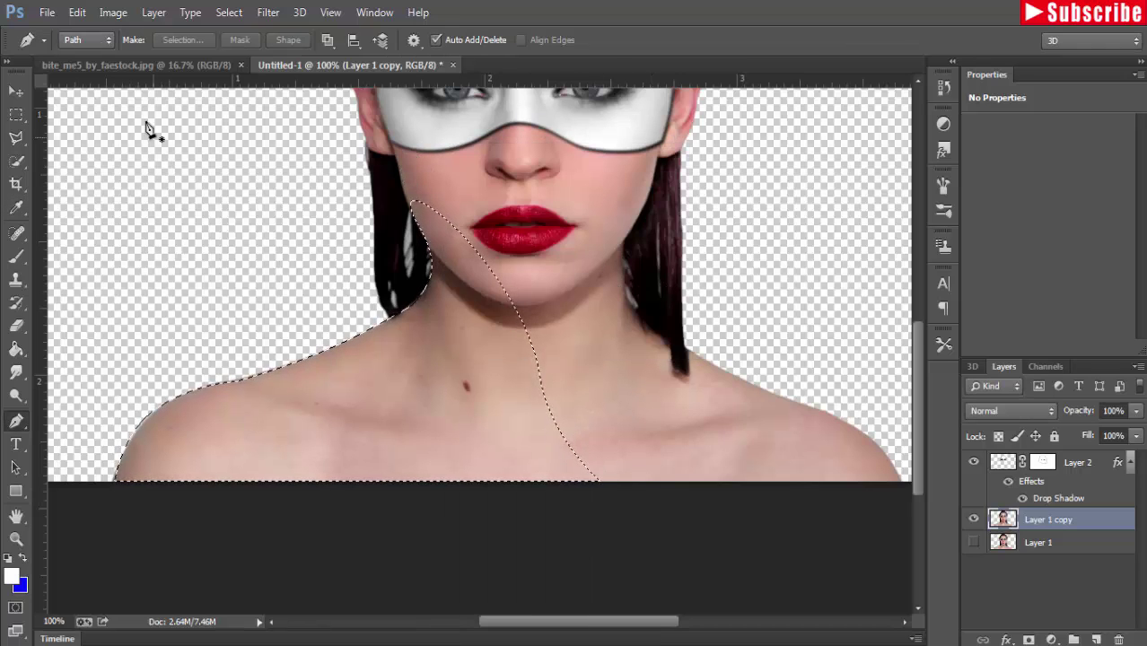
click(113, 15)
mouse_move(138, 58)
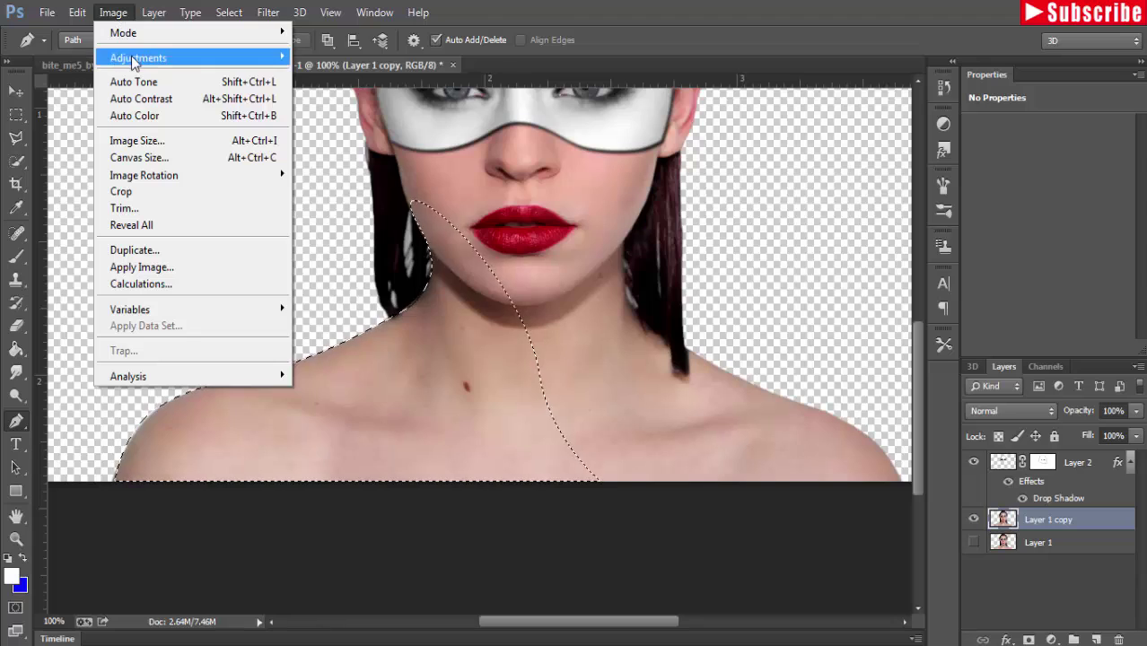
click(379, 414)
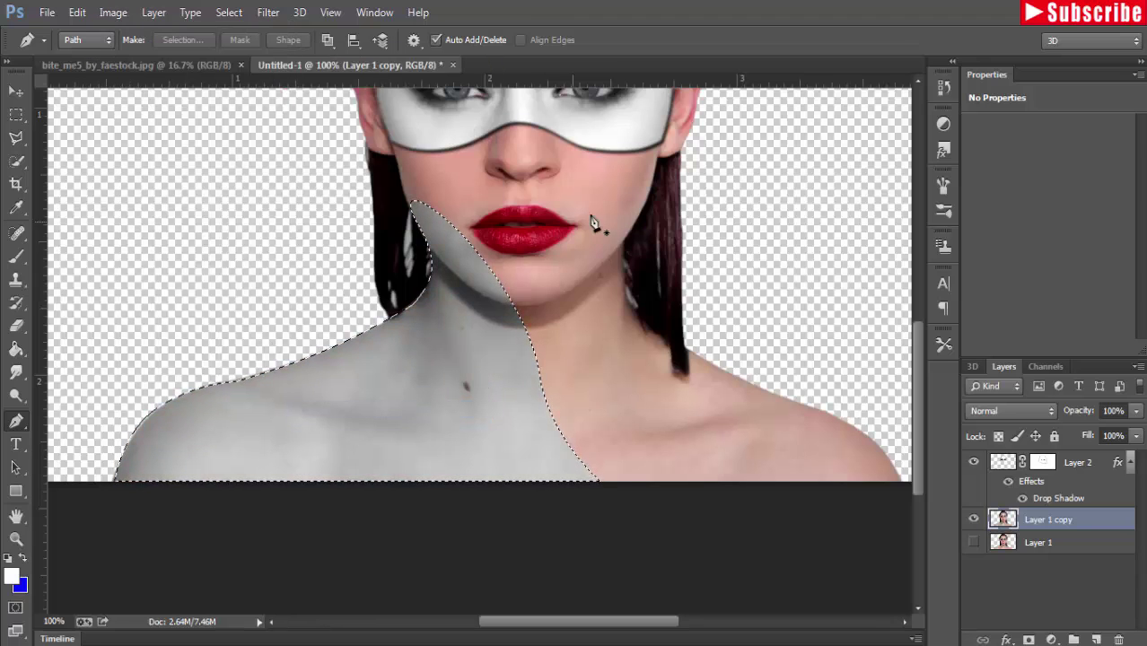
click(113, 13)
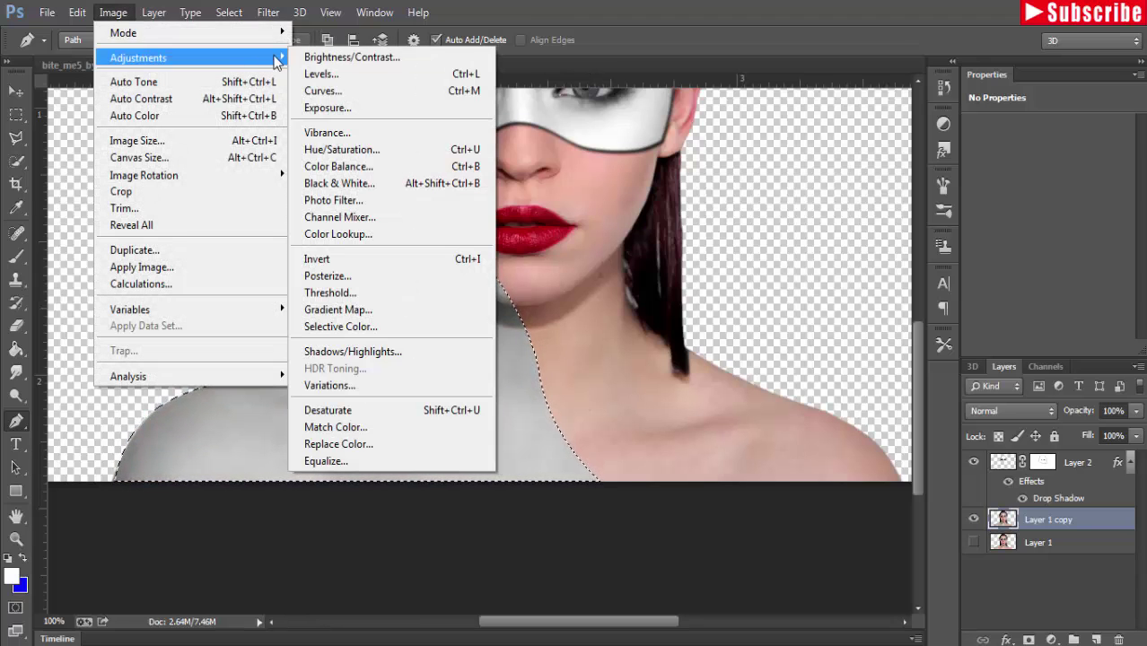
mouse_move(138, 58)
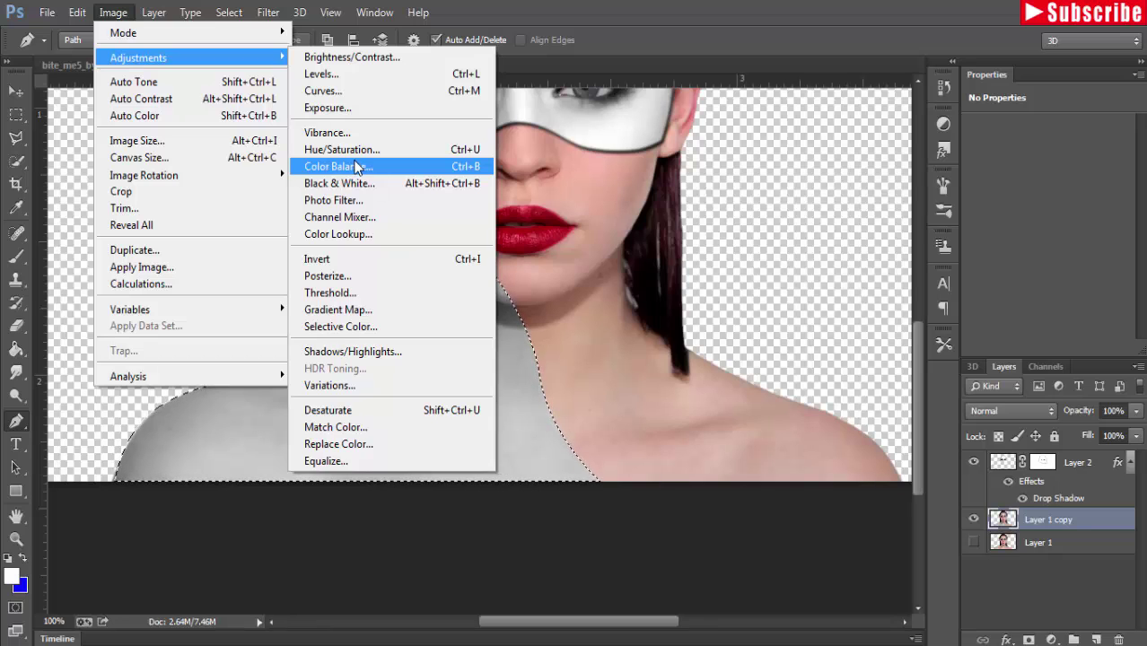
Step: Undo the desaturation, paste the selected neck and shoulder onto new Layer 3, and desaturate it
click(464, 11)
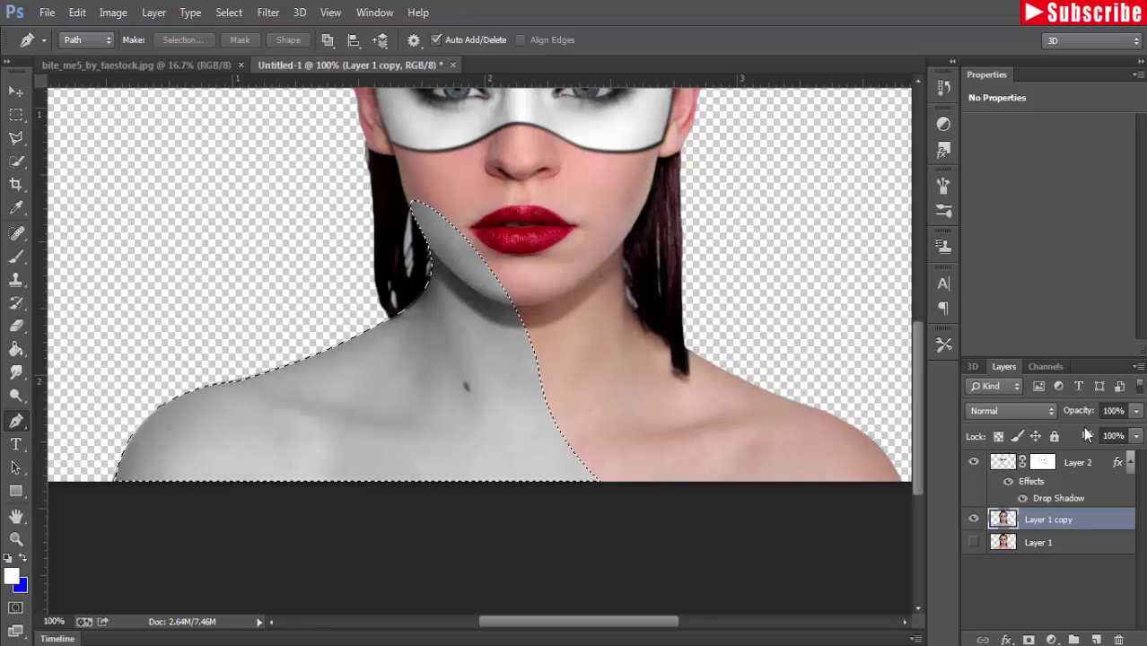
key(ctrl+z)
click(77, 12)
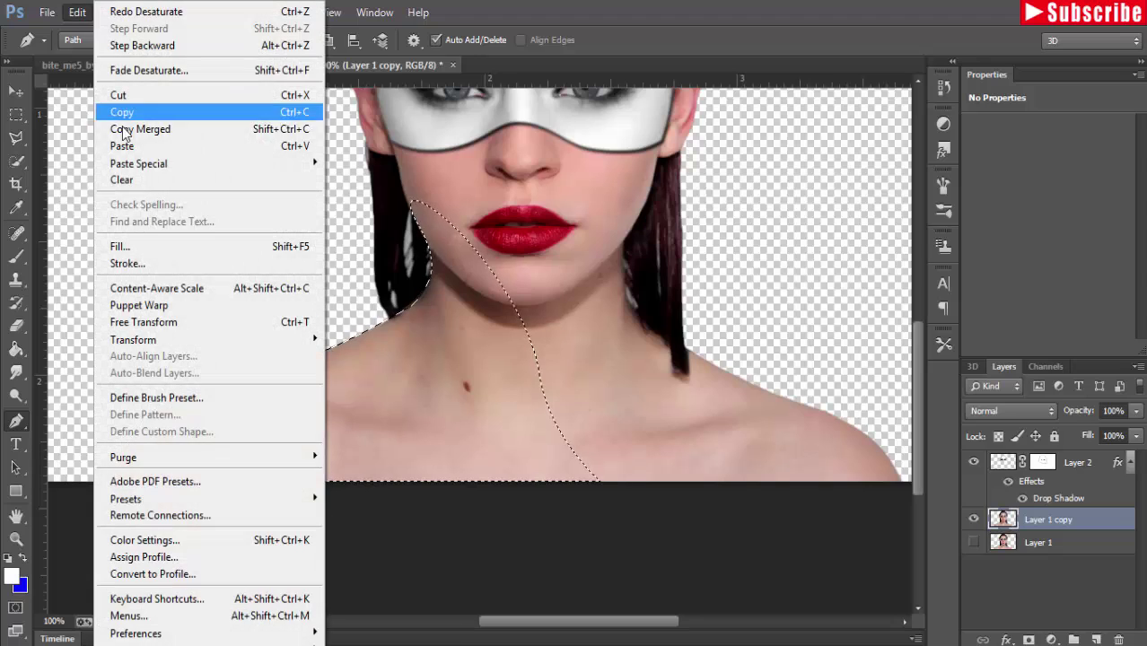
click(120, 113)
click(77, 12)
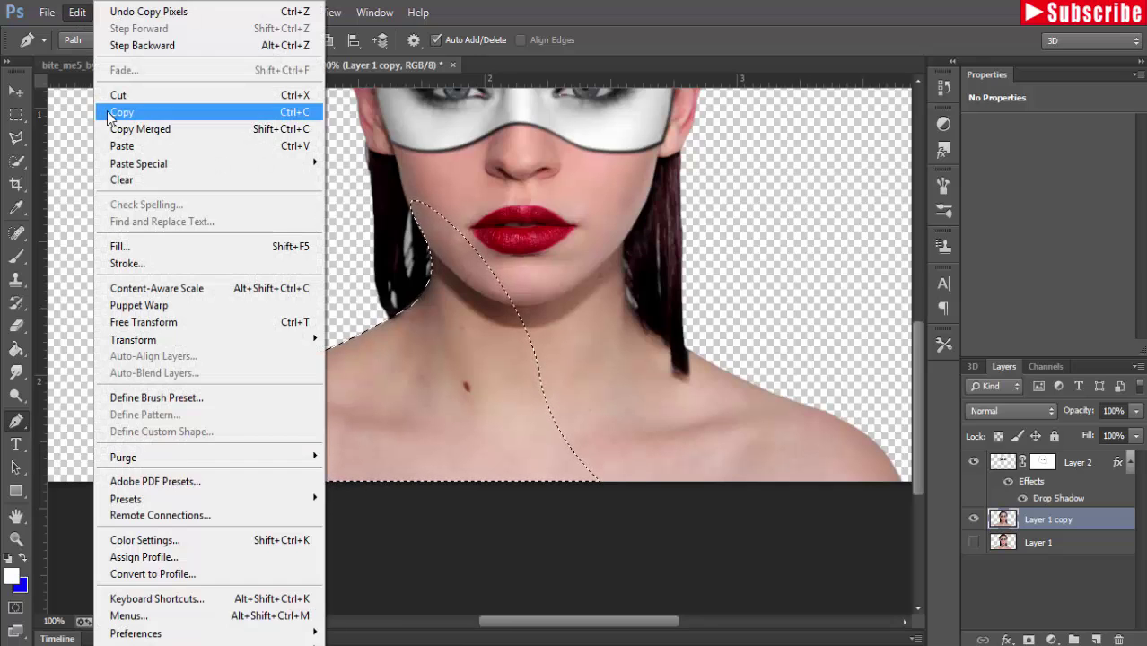
click(122, 146)
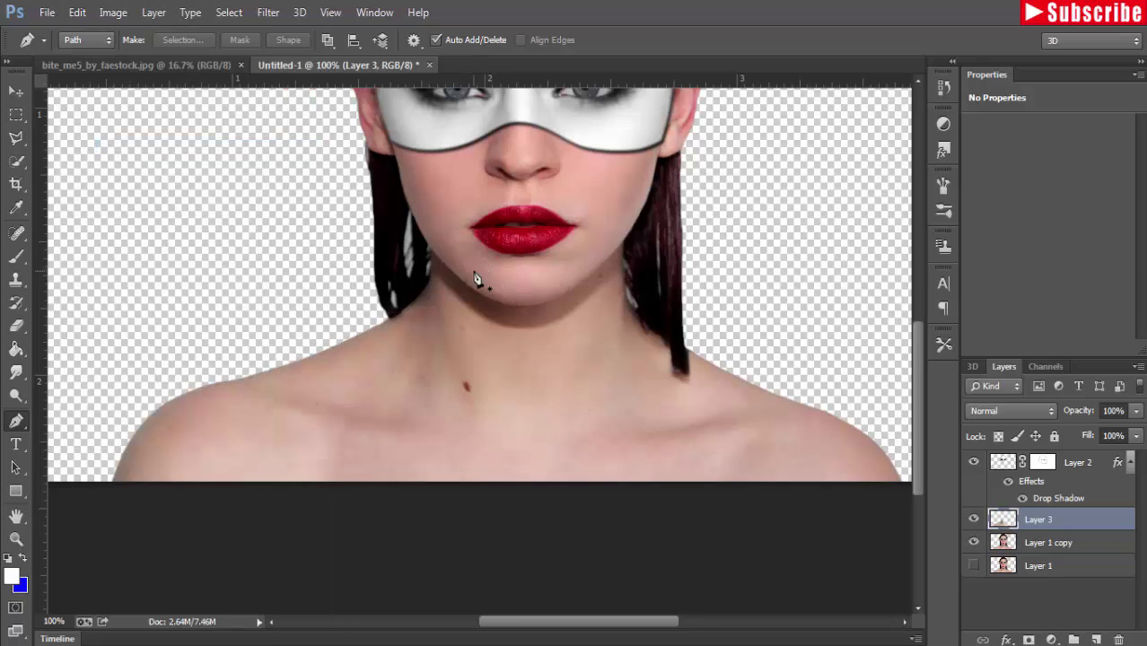
click(113, 12)
click(327, 410)
Step: Brighten Layer 3's grey neck piece with Levels, setting the white input level to 184
click(115, 14)
mouse_move(138, 58)
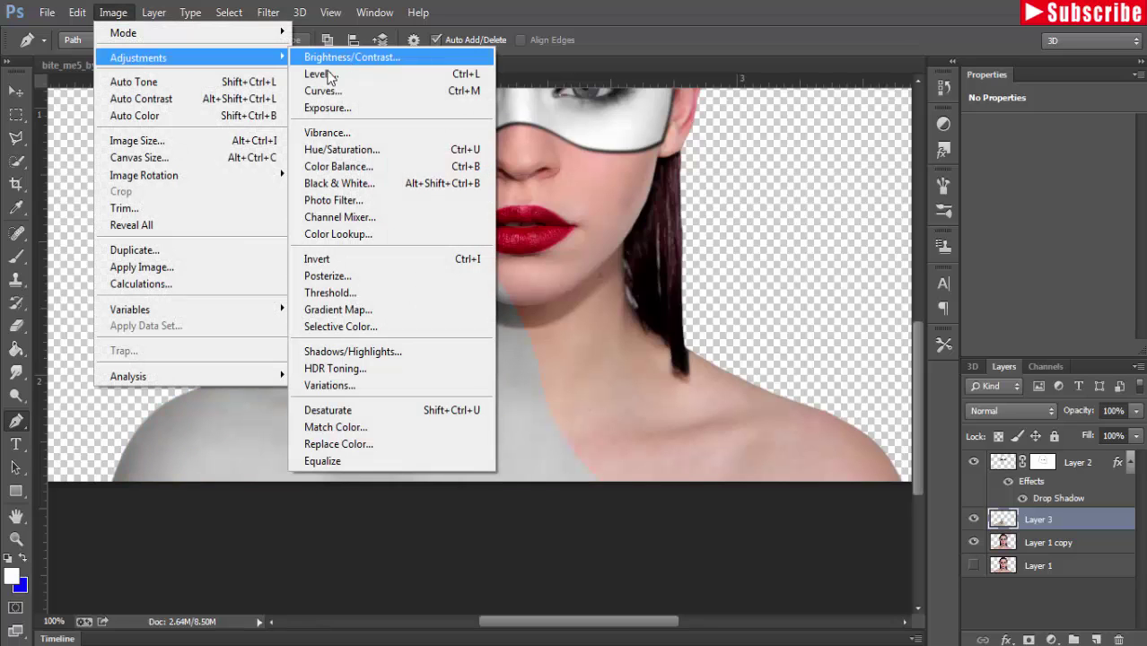
click(349, 81)
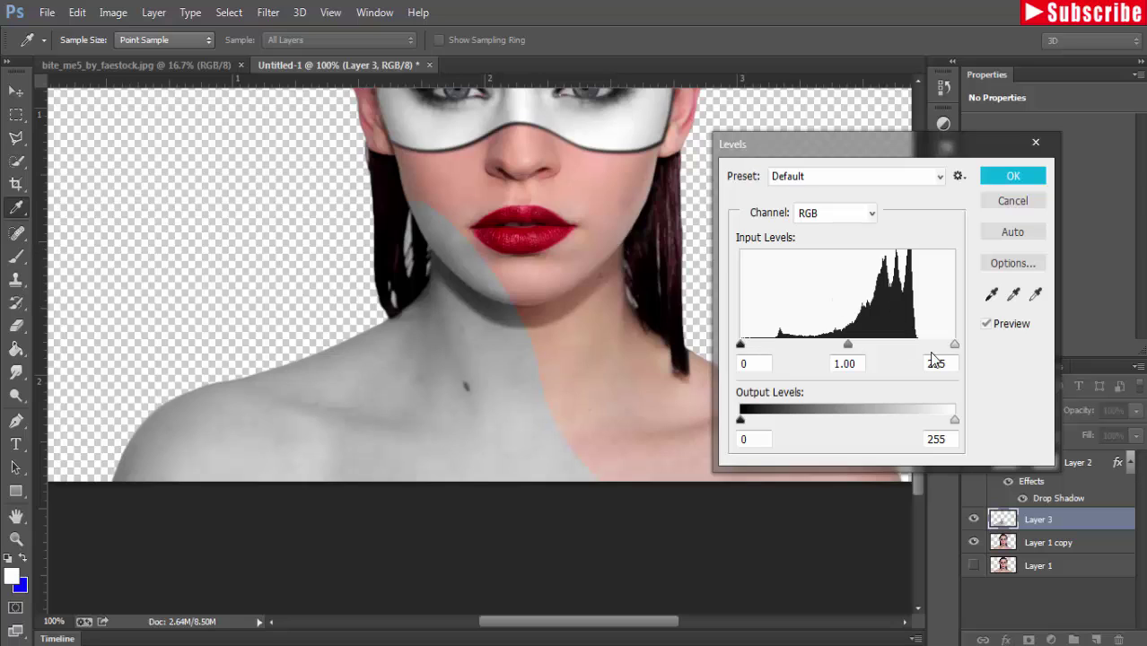
drag(957, 352, 893, 349)
click(1014, 176)
key(v)
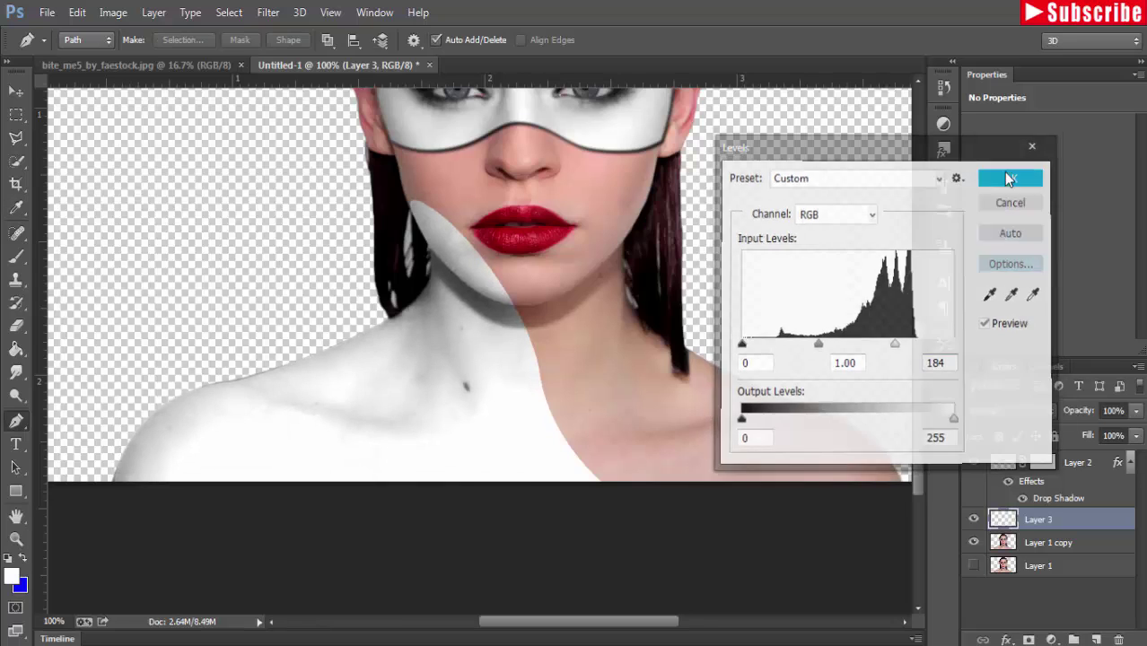
key(ctrl+0)
click(268, 12)
mouse_move(276, 209)
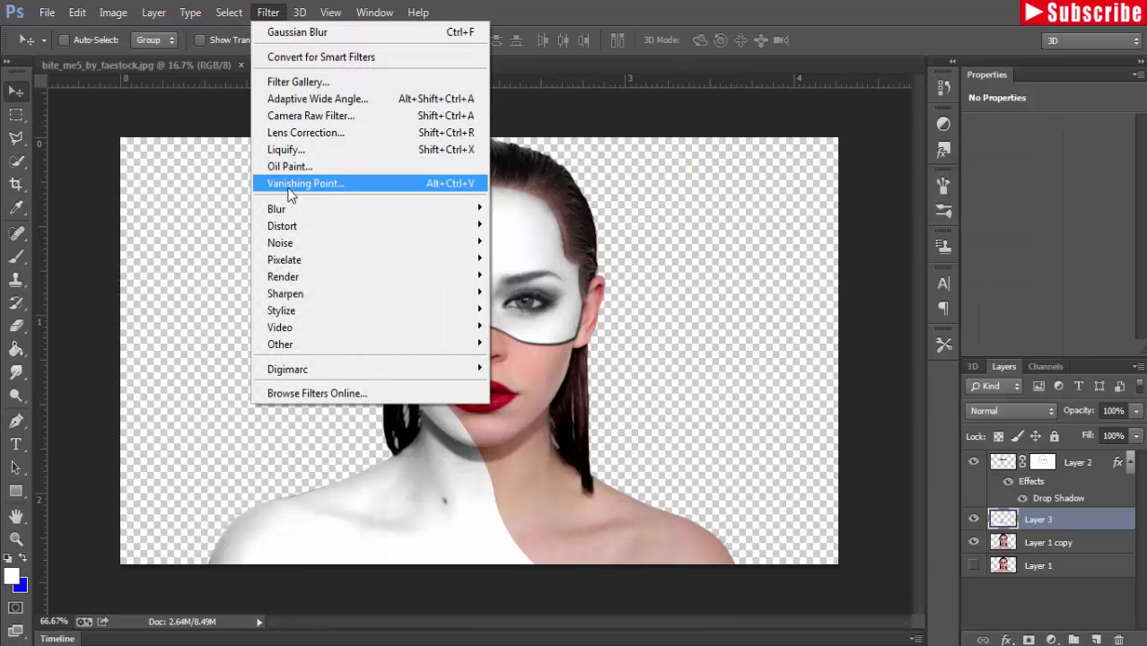
Step: Apply a Gaussian Blur of about 1.1 px radius to Layer 3's white neck piece
click(535, 334)
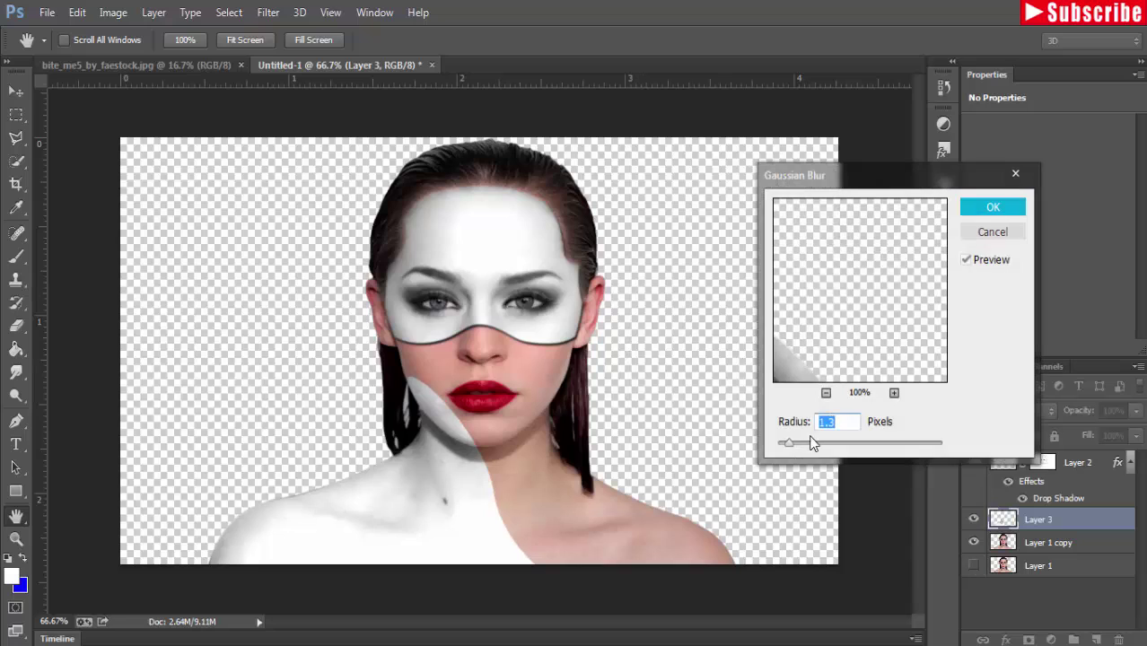
mouse_move(848, 359)
mouse_down()
mouse_move(870, 205)
mouse_move(891, 246)
mouse_move(866, 292)
mouse_up()
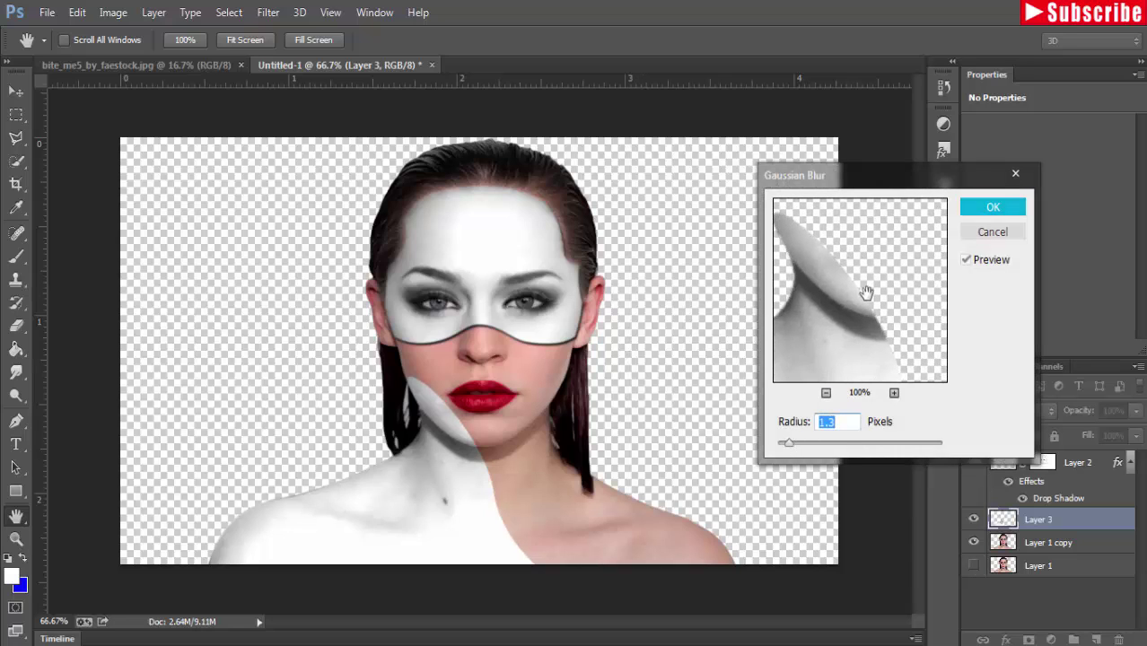
drag(788, 443, 785, 442)
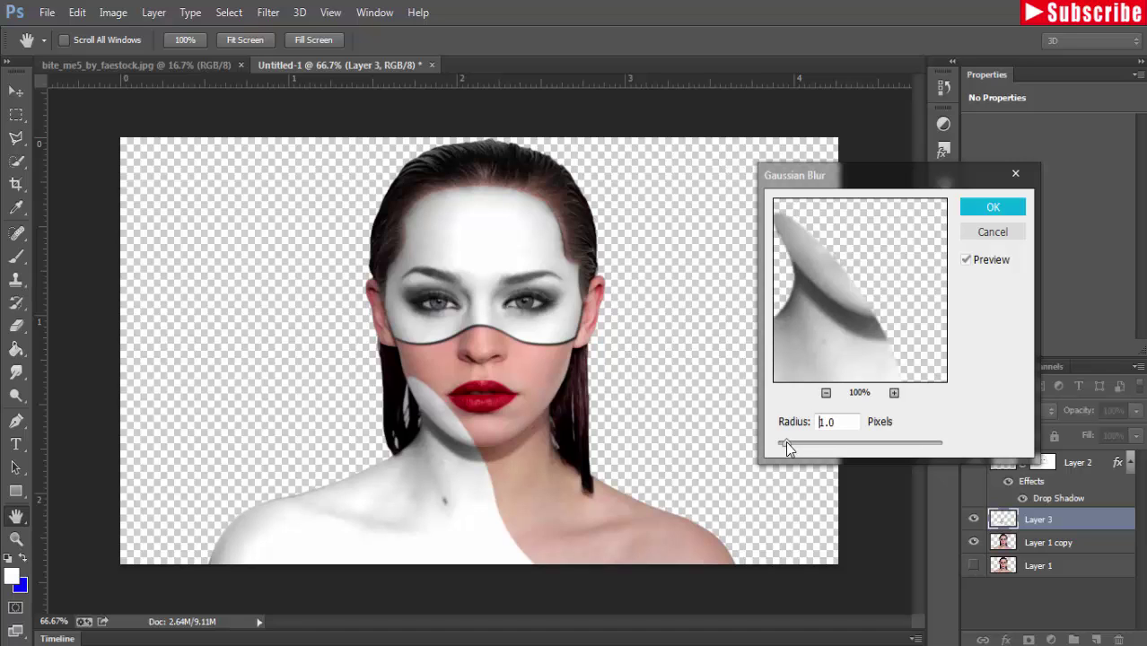
click(977, 208)
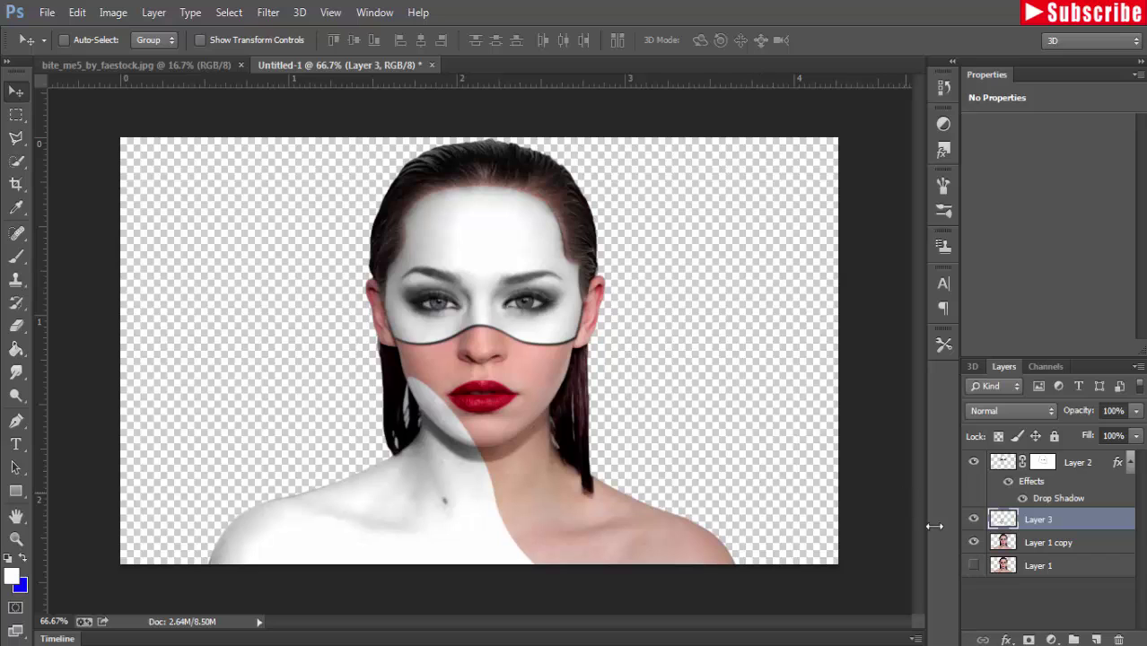
Step: Give Layer 3 a Drop Shadow: 153° angle, 5 px distance, 5 px size, 75% opacity
click(1007, 639)
click(1010, 623)
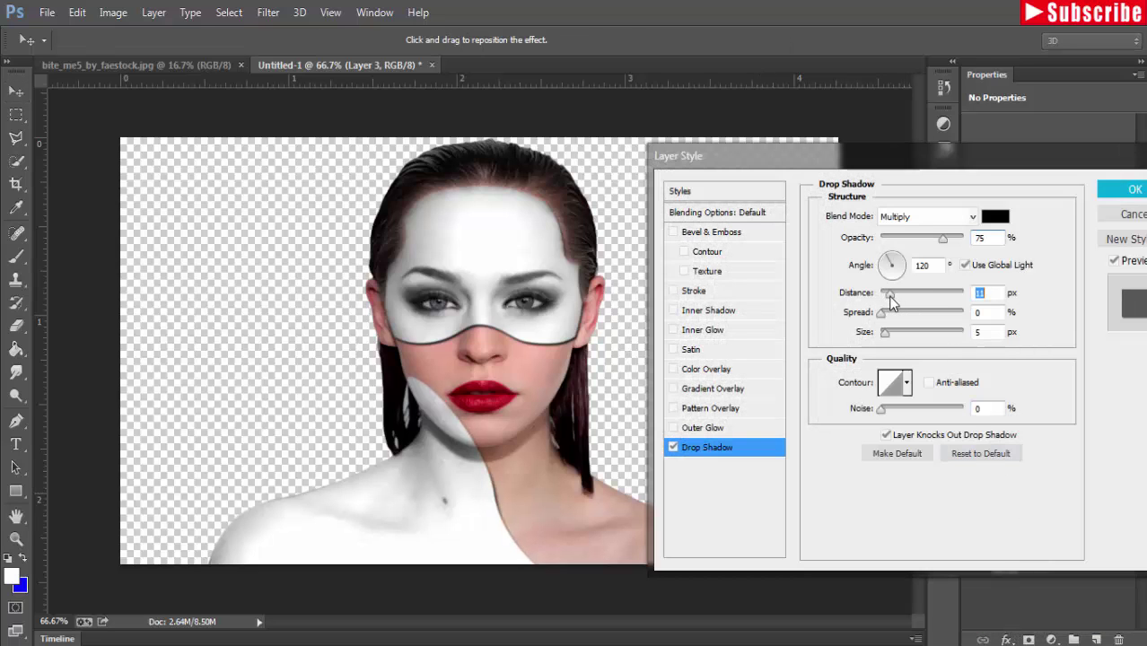
drag(891, 302, 897, 303)
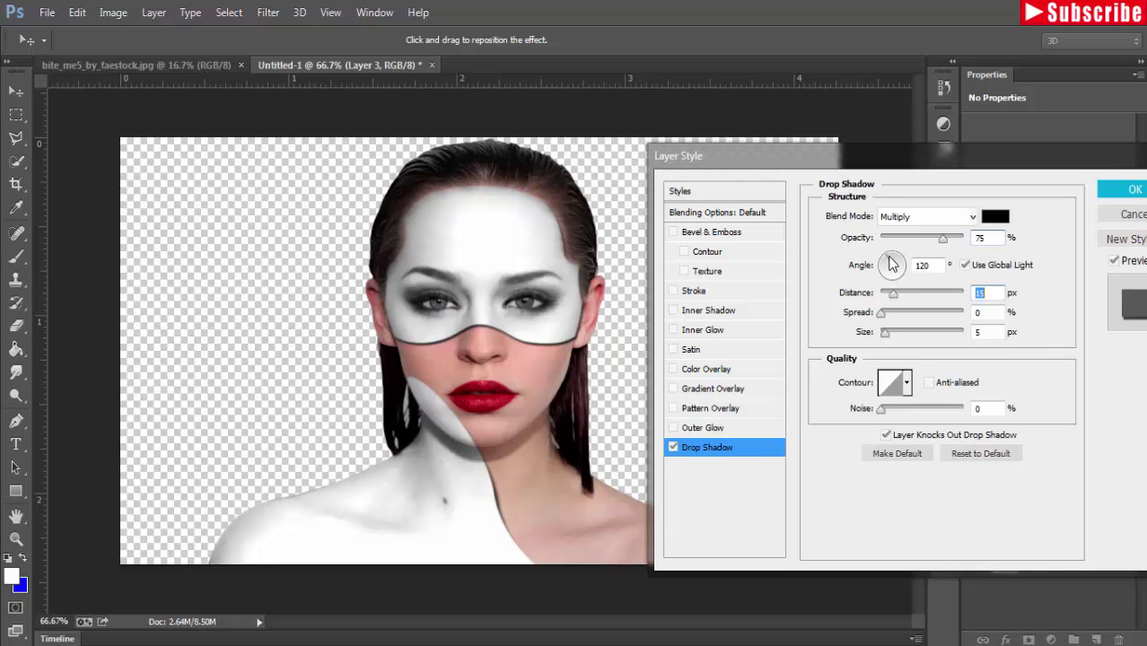
key(shift+Tab)
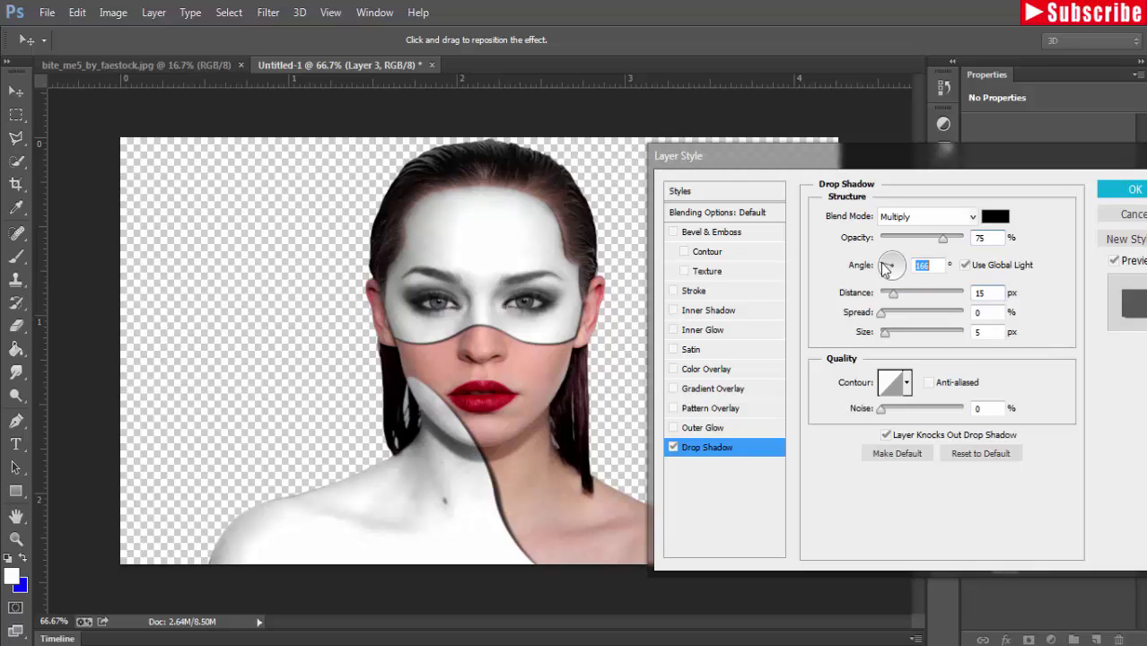
click(884, 268)
click(885, 267)
click(1002, 289)
text(5)
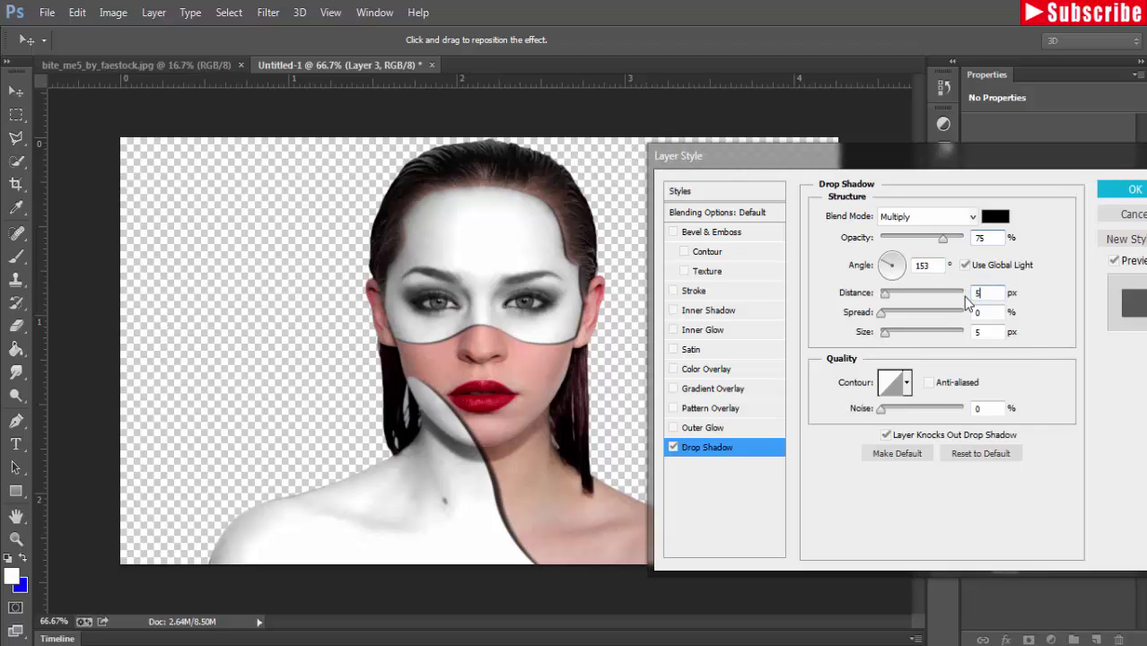
click(1116, 189)
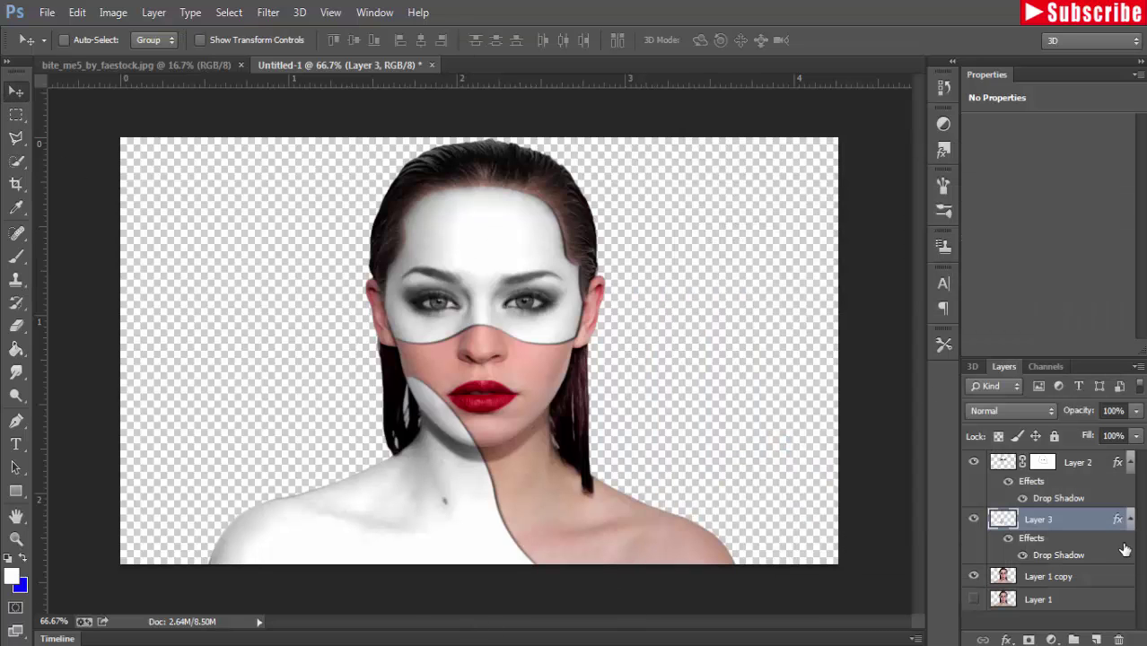
Step: Add a black #000000 Solid Color fill layer above the original photo layer
click(1063, 599)
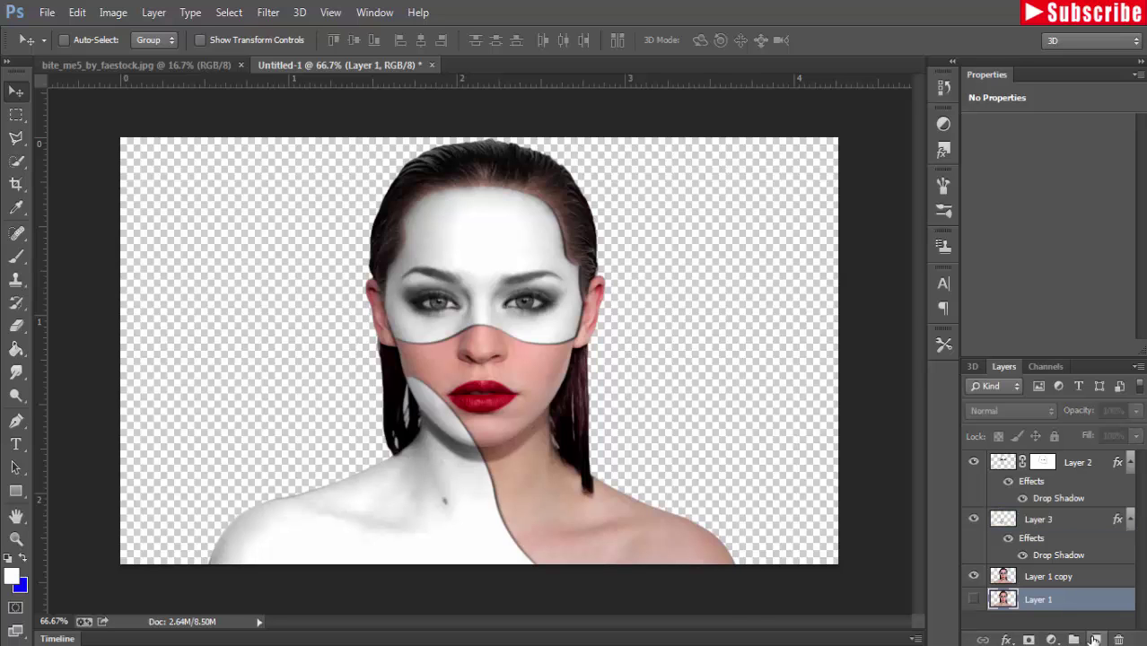
click(1095, 639)
click(1052, 639)
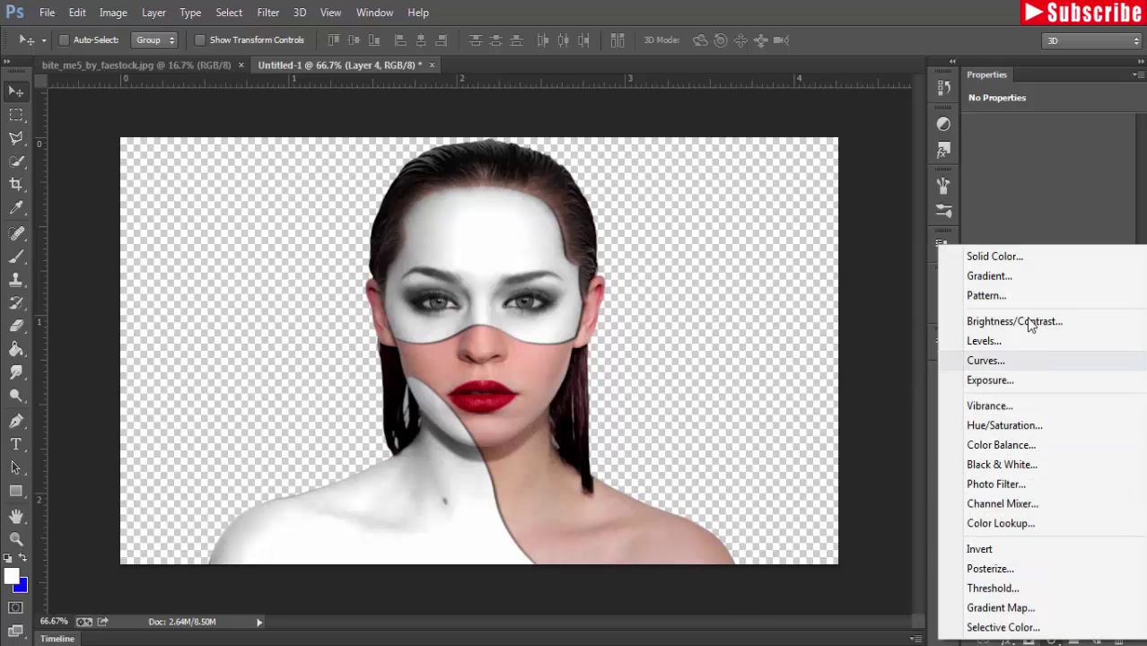
click(996, 257)
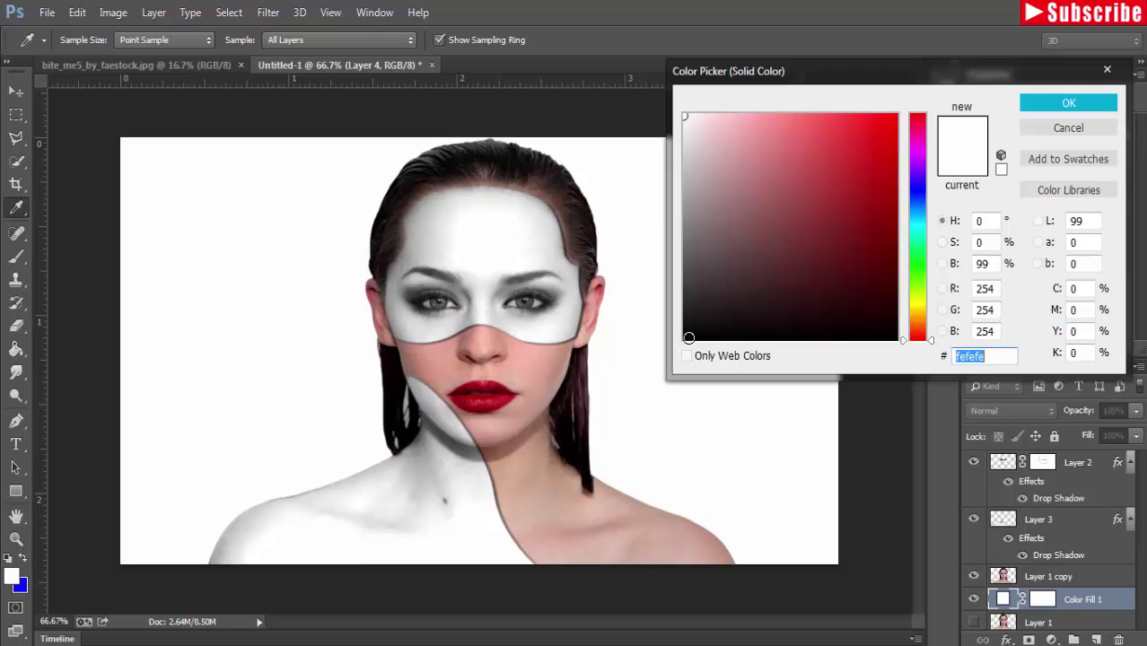
text(000000)
click(1067, 105)
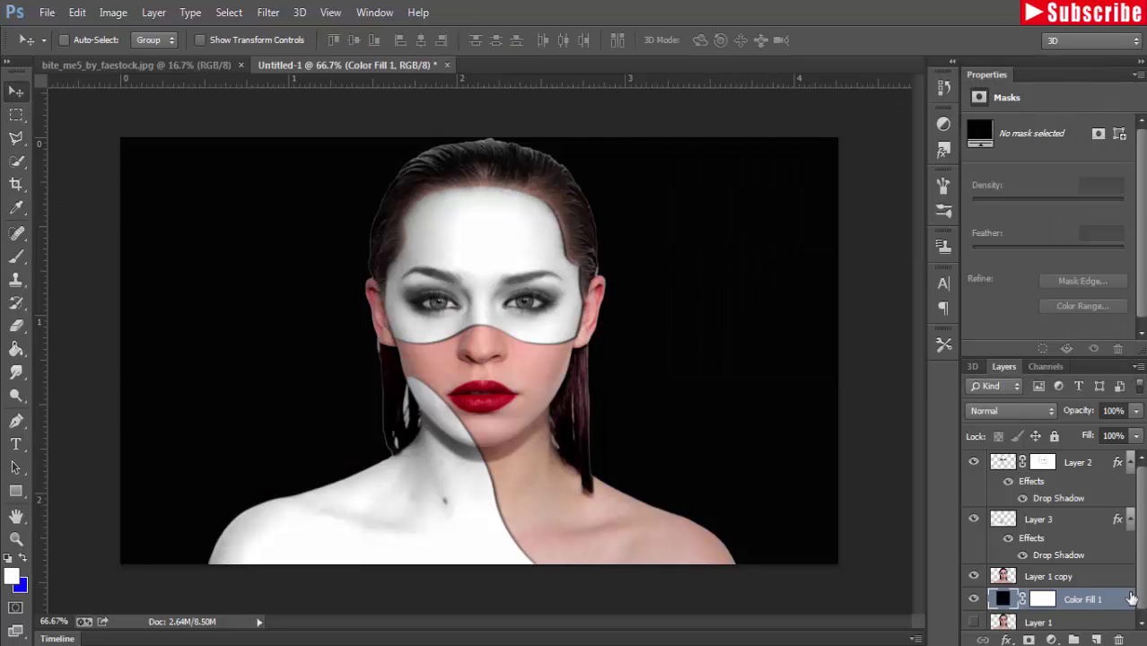
Step: On a new Layer 4, paint a soft 1100 px white brush glow behind the face
click(1095, 639)
click(16, 256)
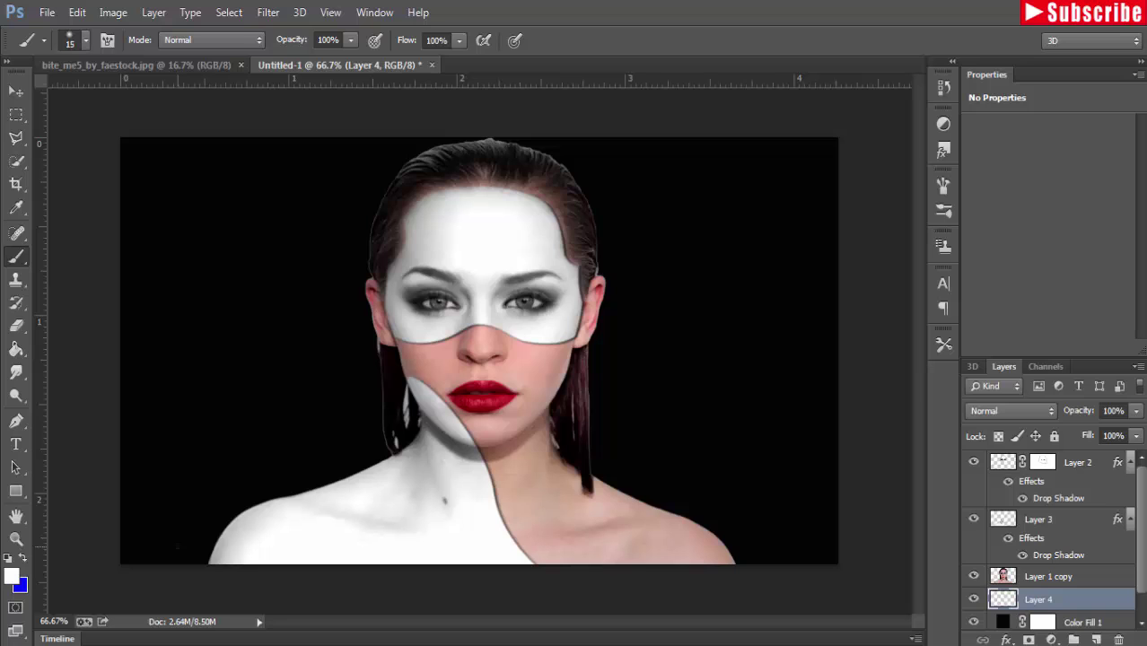
key(bracketright)
key(bracketright)
key(bracketright)
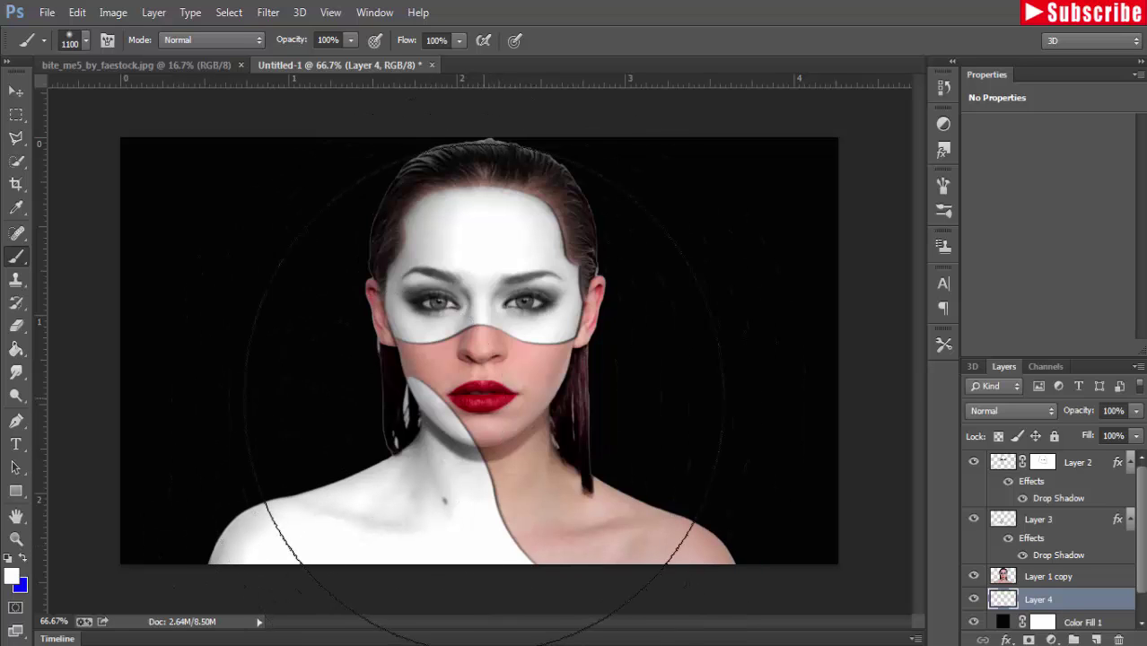
click(477, 370)
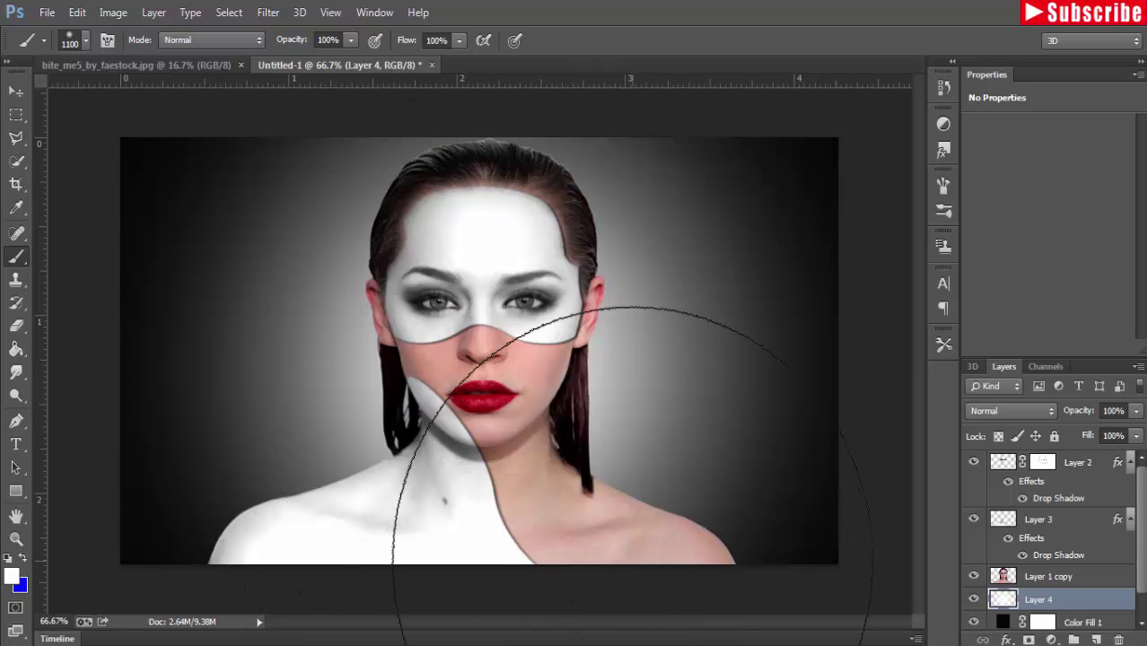
click(19, 94)
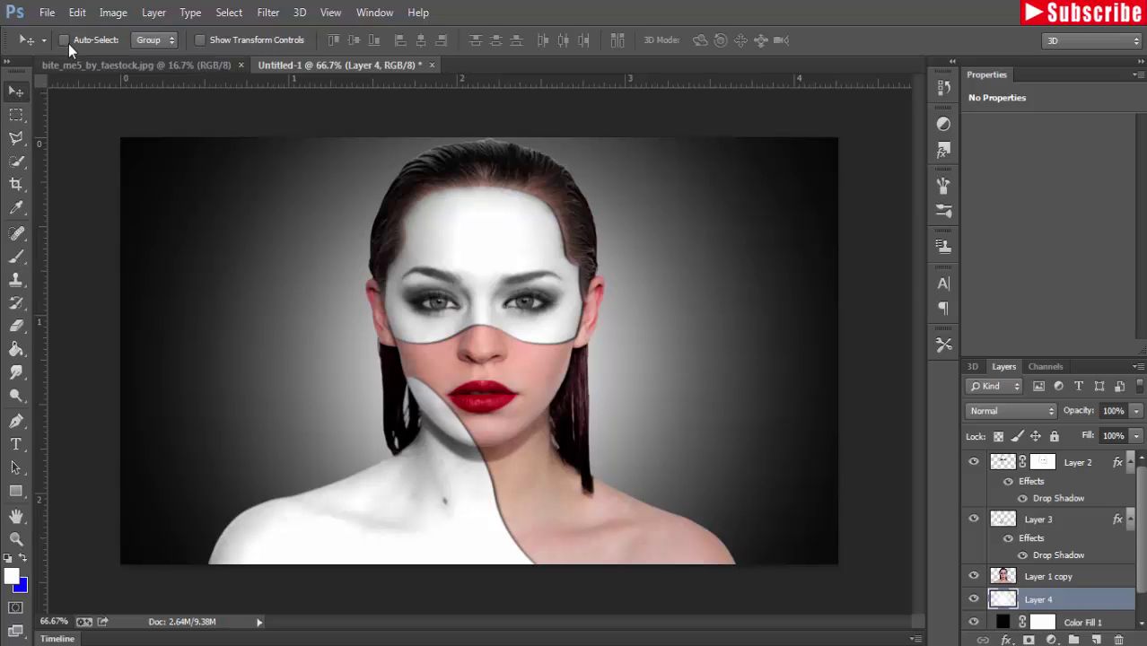
Step: Add a layer mask to Layer 4 and pick the 400 px ornamental brush preset
click(1030, 638)
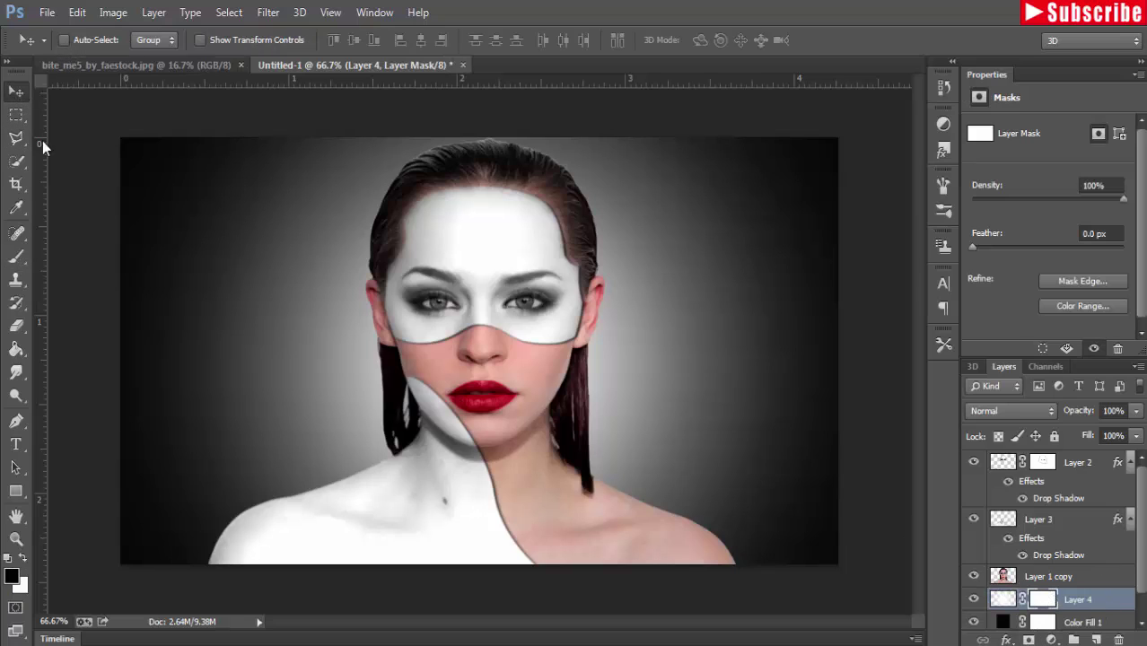
click(17, 256)
click(85, 40)
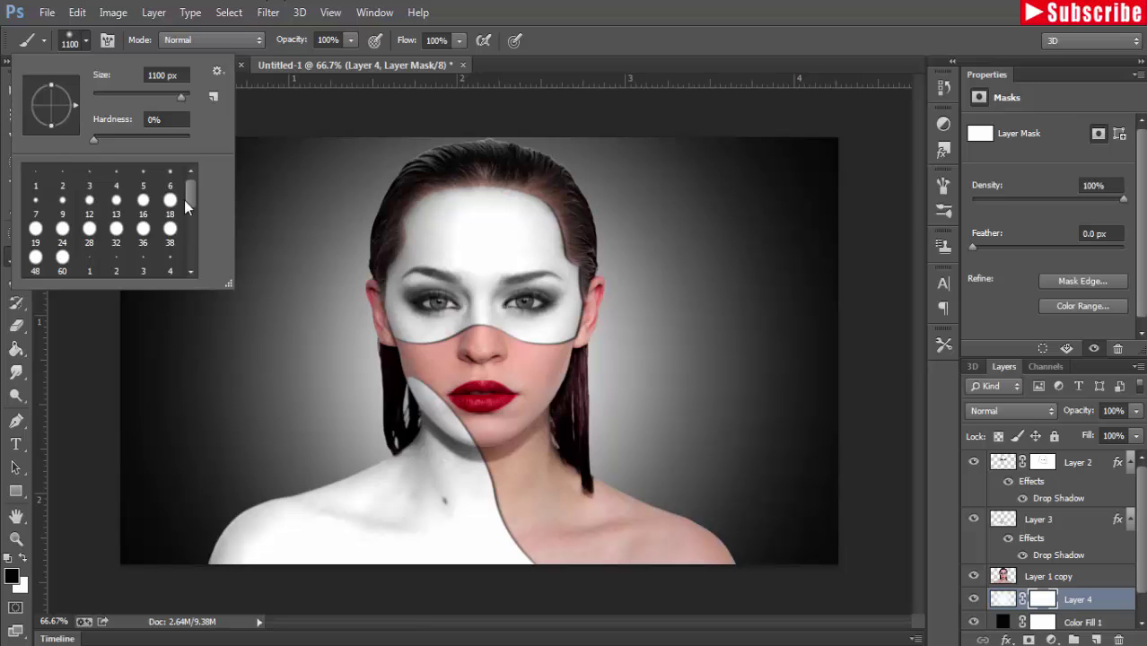
drag(186, 207, 184, 269)
click(48, 259)
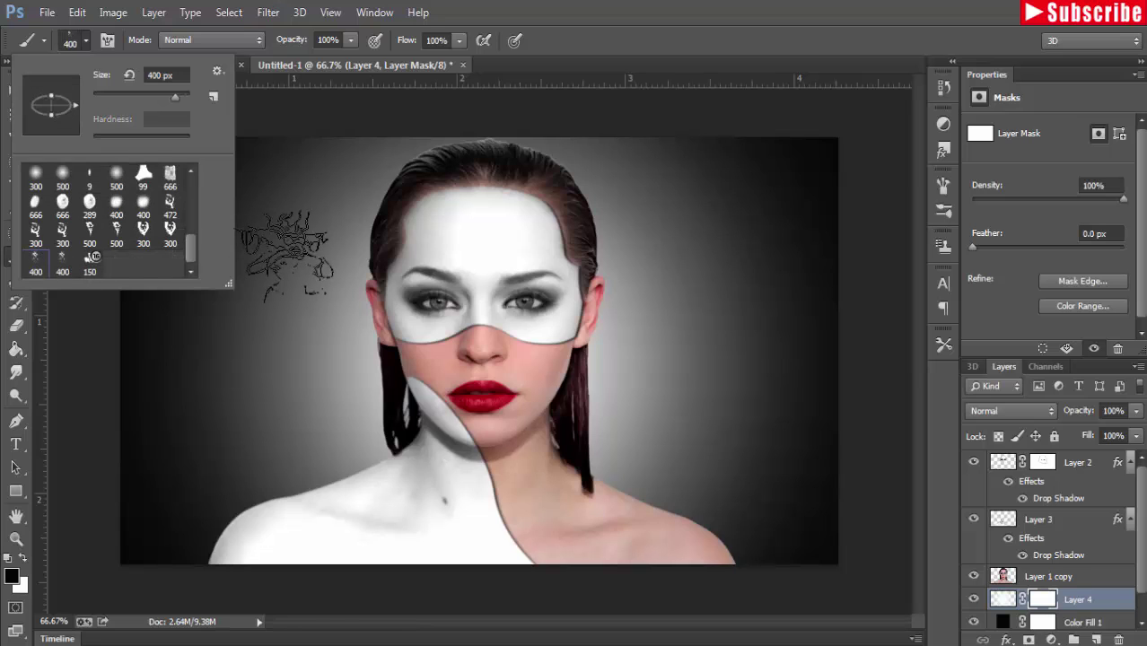
key(Return)
Step: Stamp black ornamental patterns on the mask across the left and right background
click(297, 216)
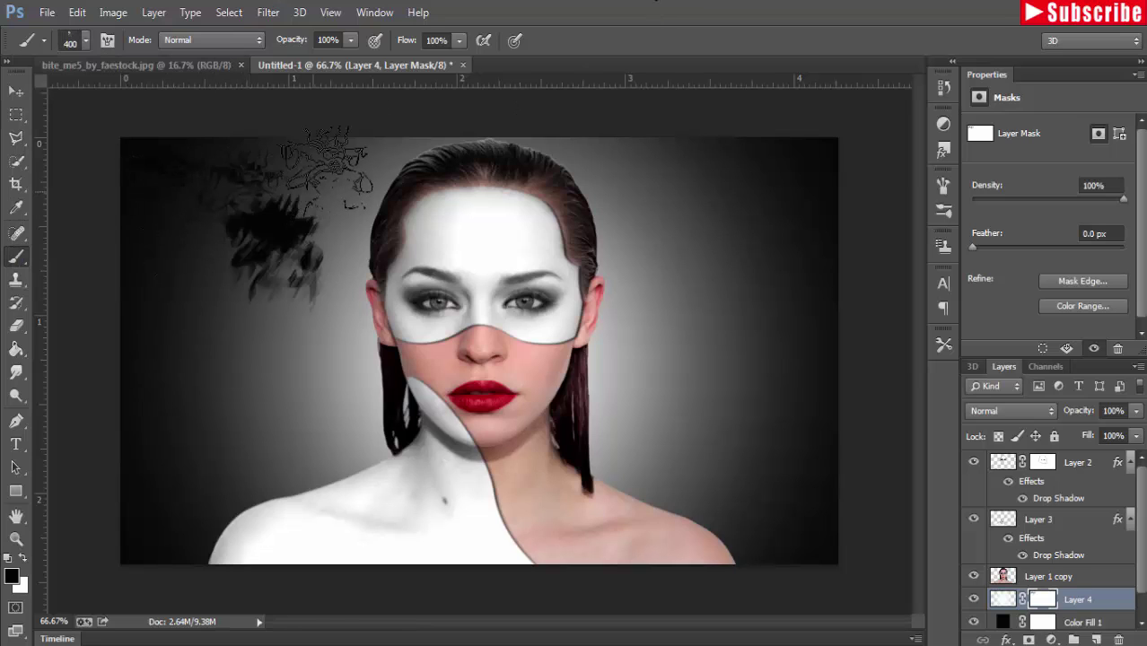
click(305, 247)
key(ctrl+alt+z)
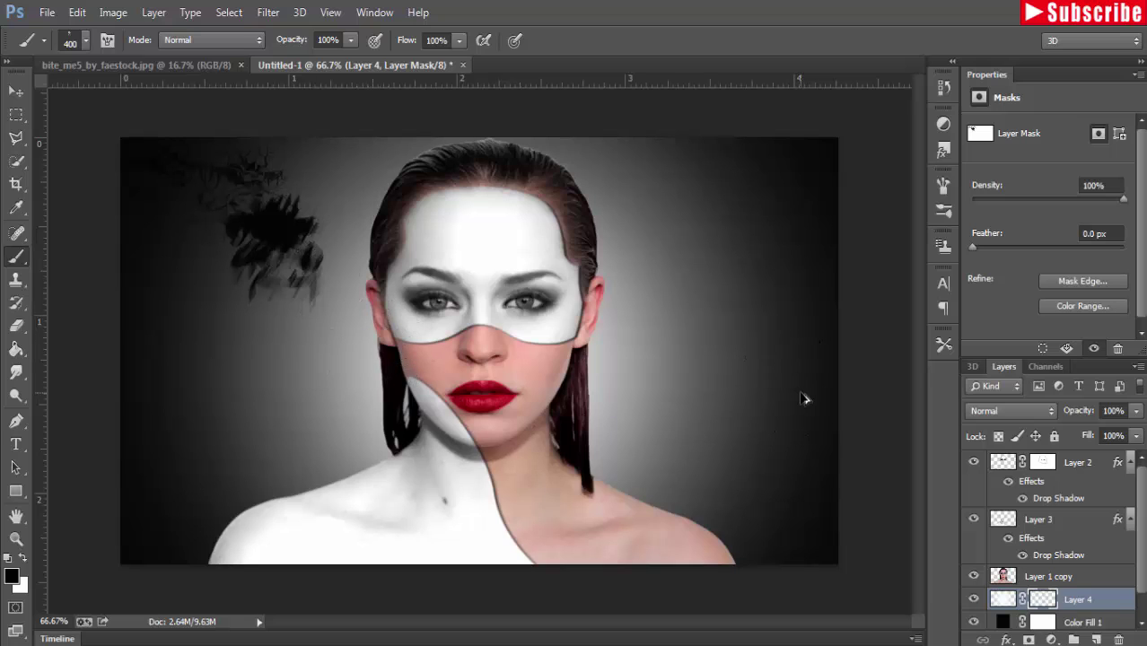
key(ctrl+alt+z)
mouse_move(289, 175)
mouse_down()
mouse_move(273, 297)
mouse_move(291, 388)
mouse_move(339, 453)
mouse_move(196, 337)
mouse_move(144, 491)
mouse_move(157, 213)
mouse_move(148, 345)
mouse_move(386, 157)
mouse_move(485, 139)
mouse_move(640, 153)
mouse_move(659, 205)
mouse_move(645, 337)
mouse_move(674, 500)
mouse_move(628, 399)
mouse_move(646, 457)
mouse_up()
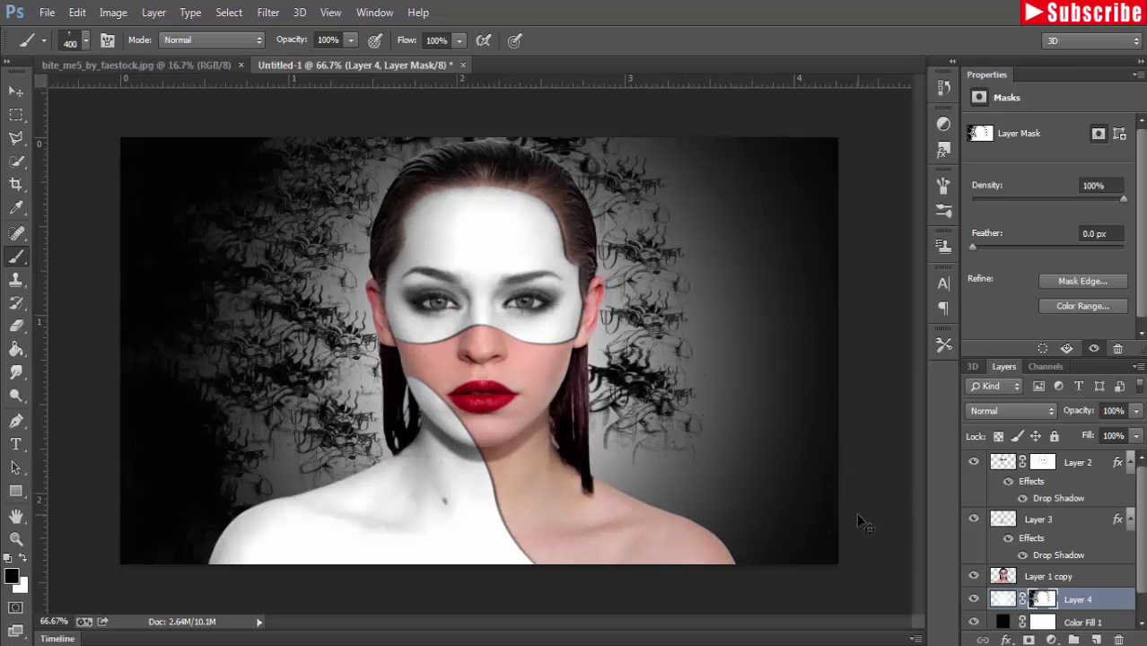
click(639, 377)
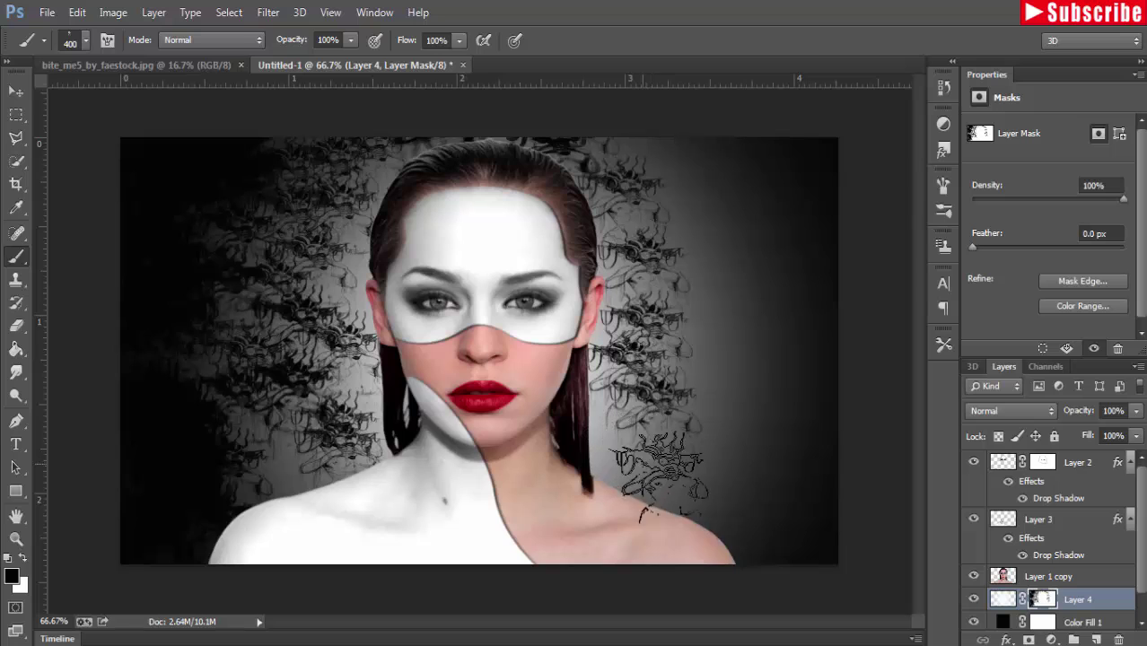
click(749, 503)
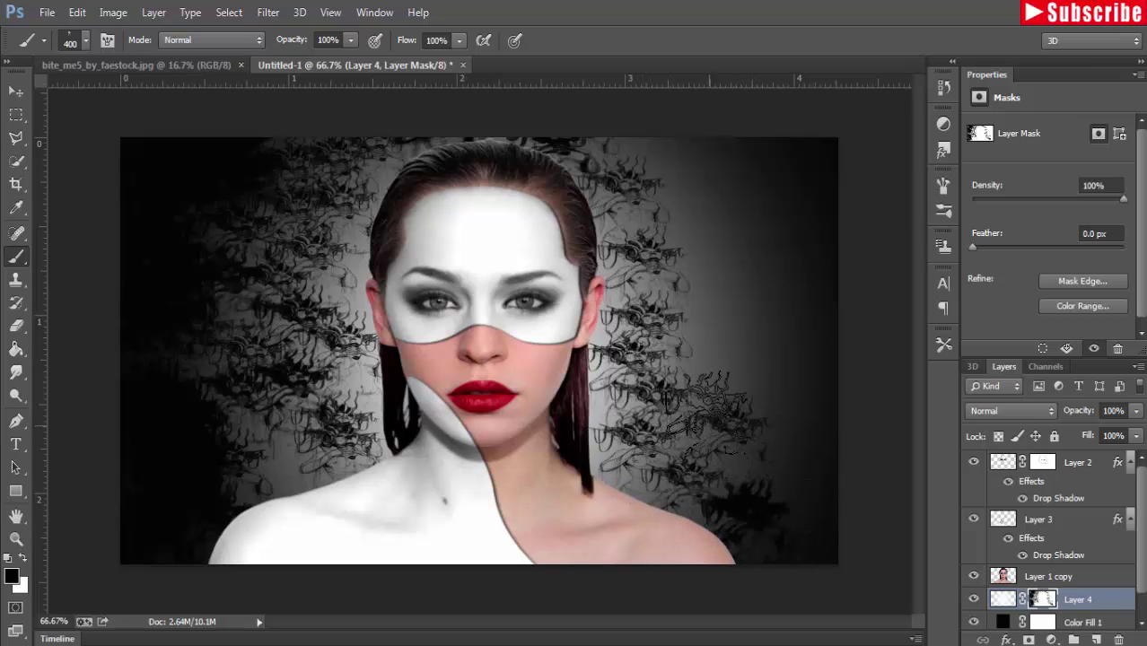
mouse_move(714, 410)
mouse_down()
mouse_move(681, 166)
mouse_move(726, 135)
mouse_move(767, 153)
mouse_move(653, 232)
mouse_move(741, 184)
mouse_move(749, 314)
mouse_move(768, 300)
mouse_move(780, 458)
mouse_move(758, 448)
mouse_move(731, 462)
mouse_move(812, 543)
mouse_up()
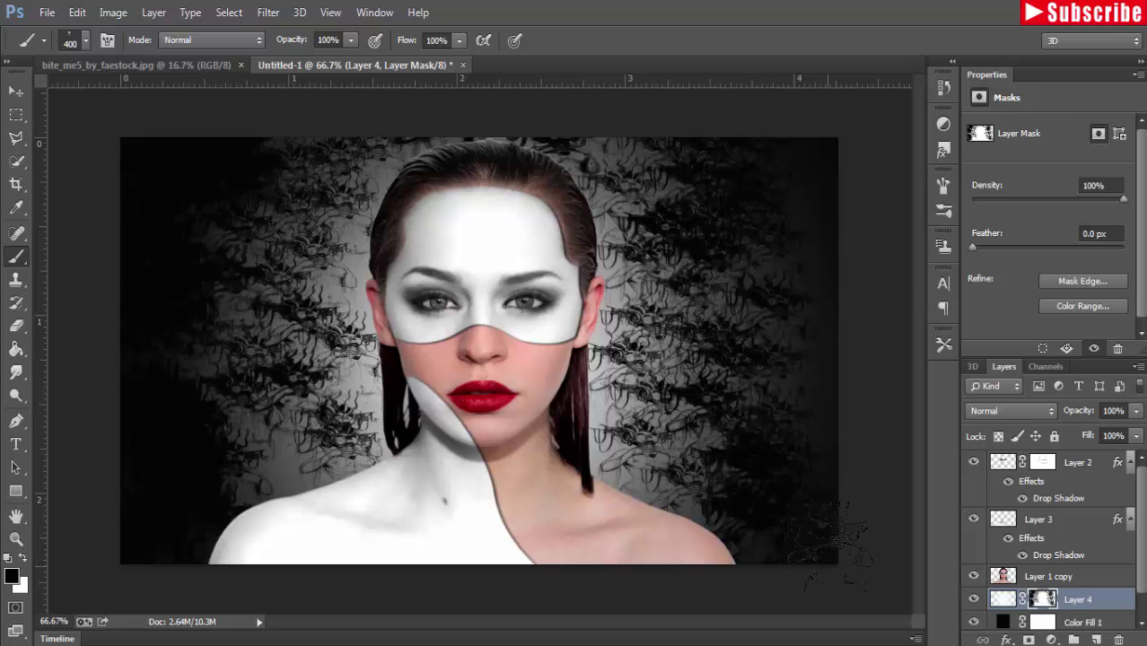
mouse_move(833, 429)
mouse_down()
mouse_move(812, 350)
mouse_move(812, 193)
mouse_move(758, 220)
mouse_move(790, 512)
mouse_move(830, 547)
mouse_up()
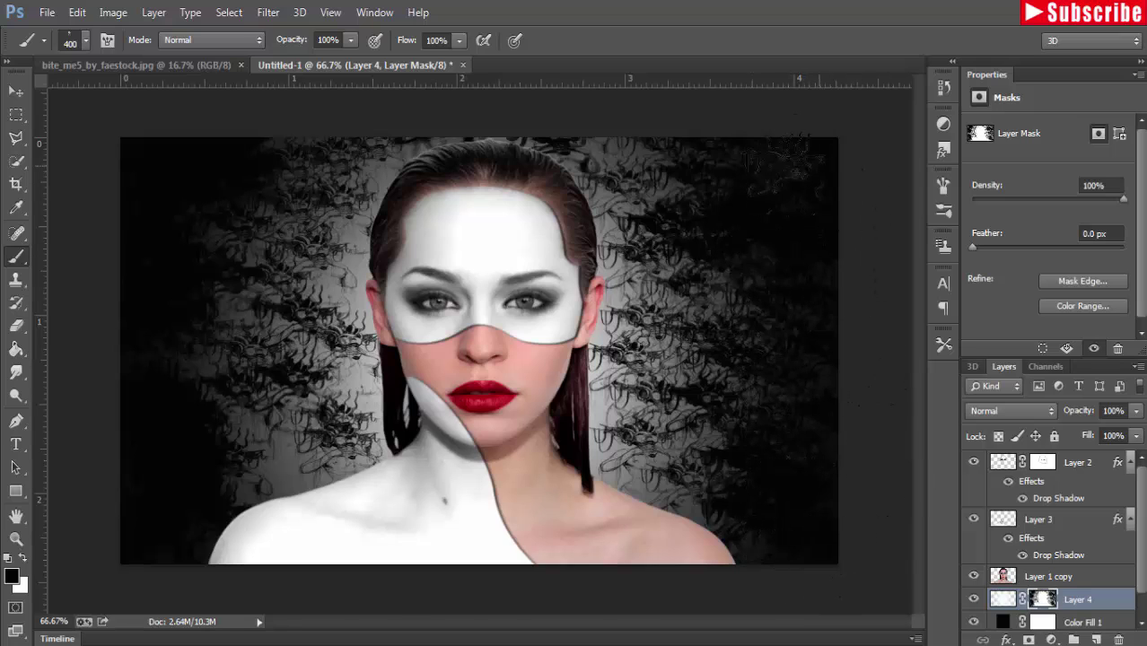
click(17, 92)
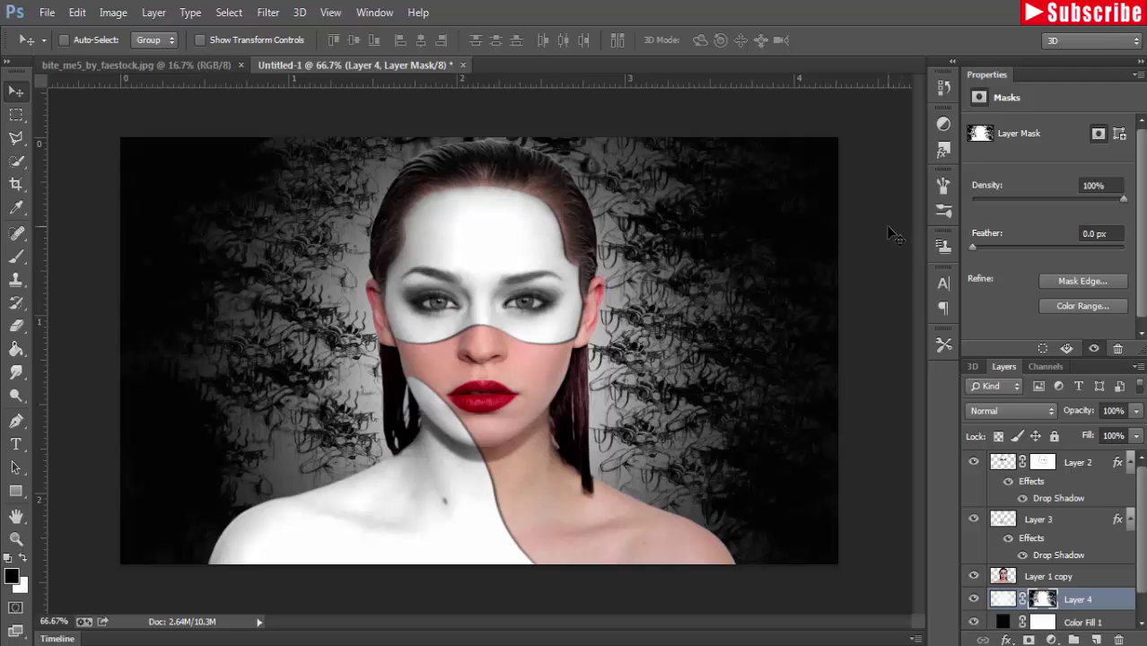